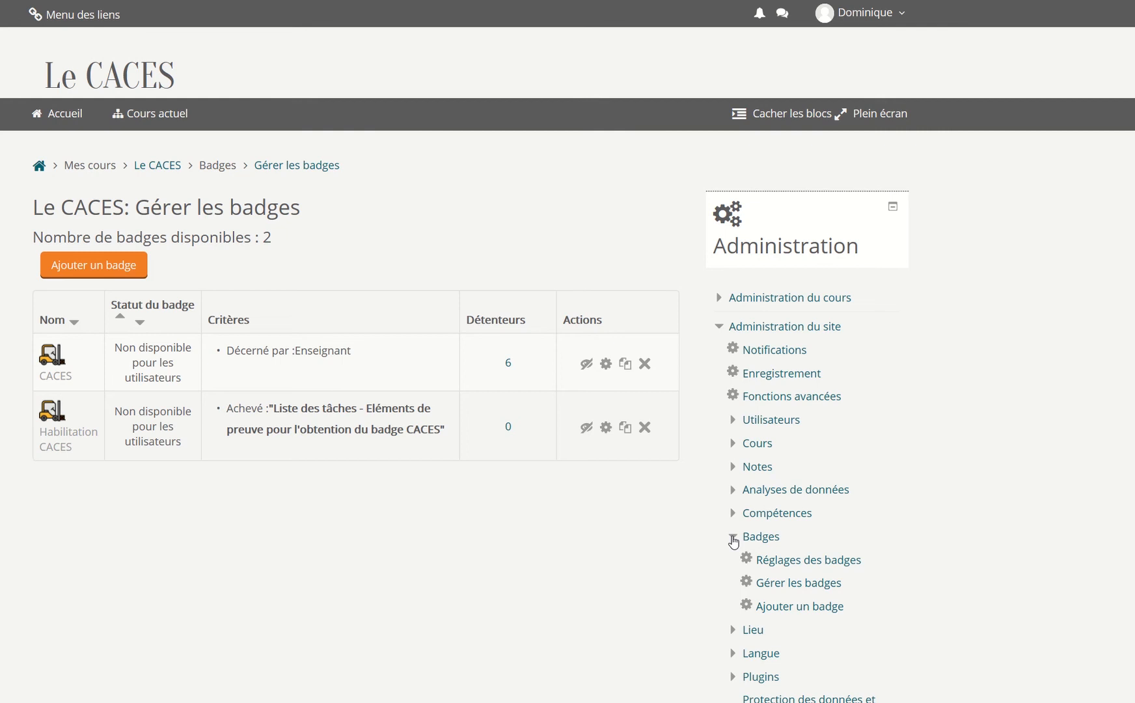
Open the form for adding a badge to the Le CACES course from the course administration.
left_click(733, 540)
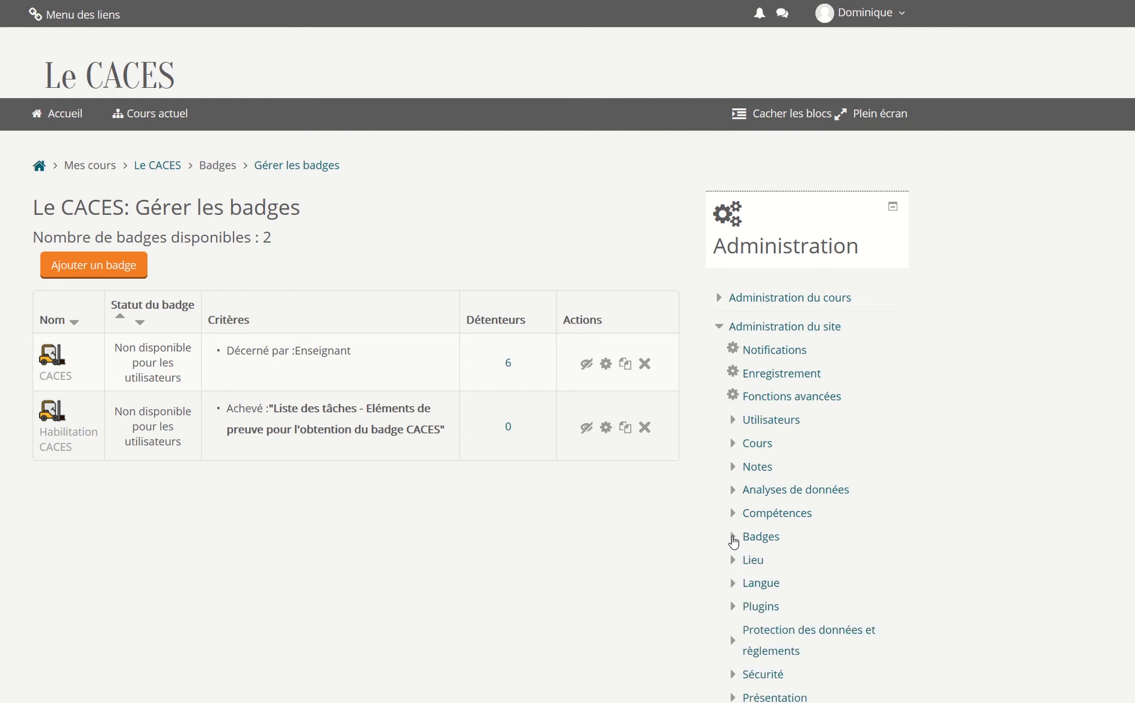
left_click(730, 445)
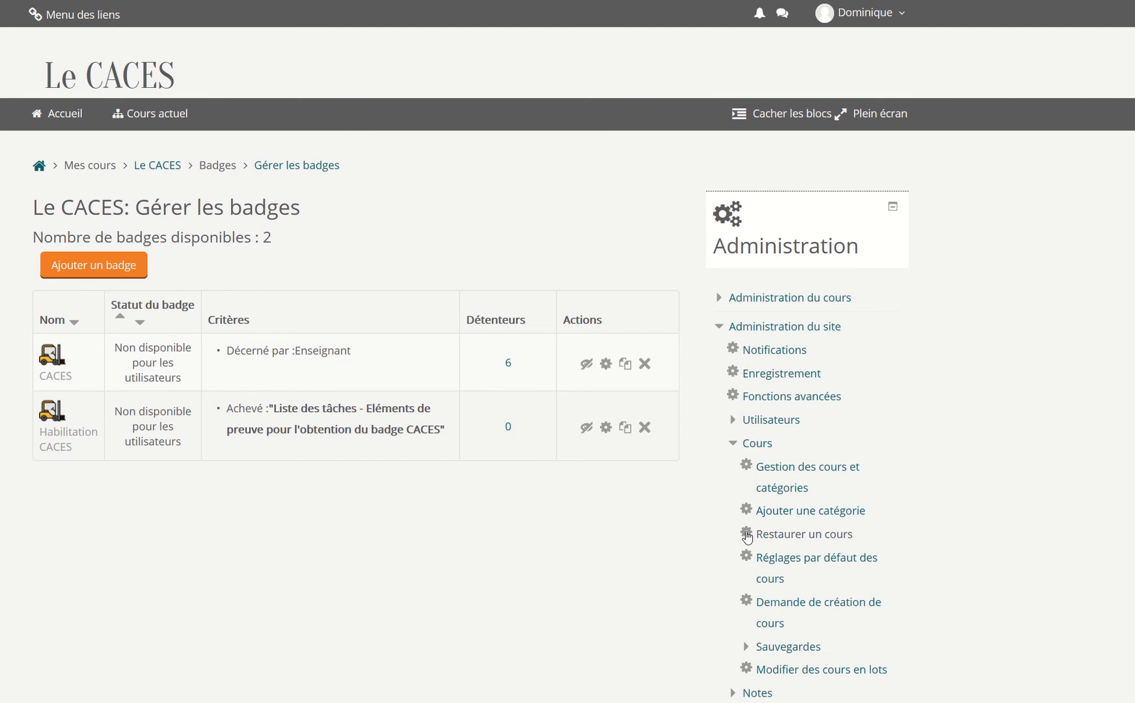
scroll(681, 541, "down", 5)
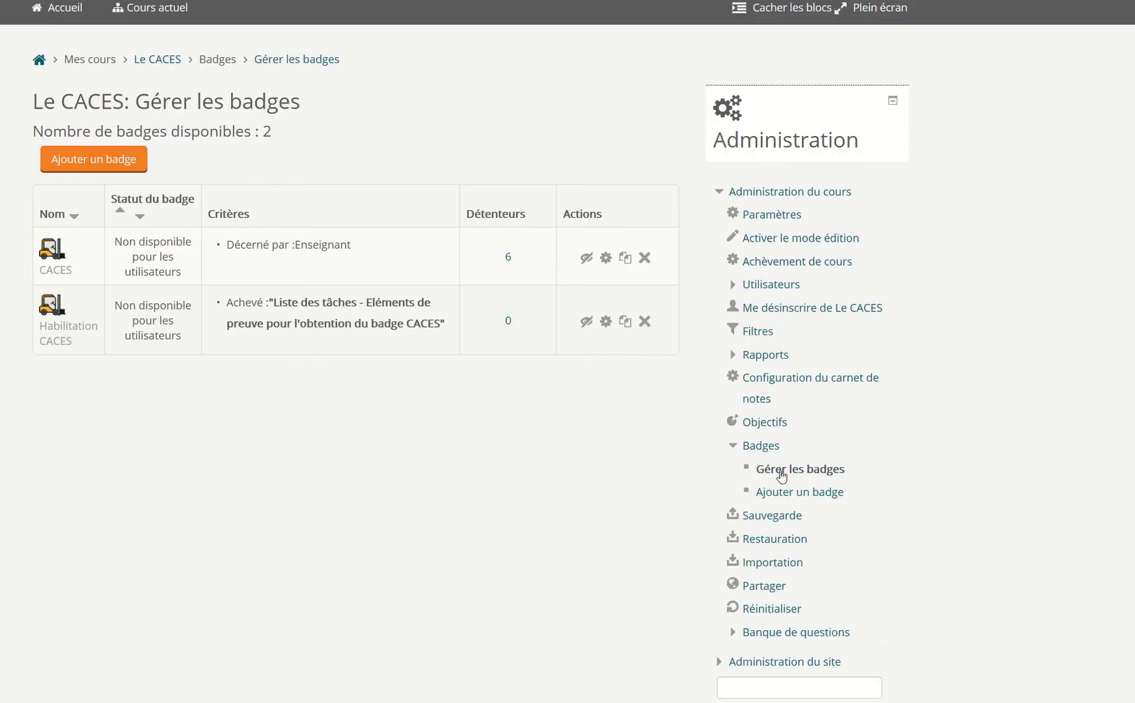
left_click(732, 446)
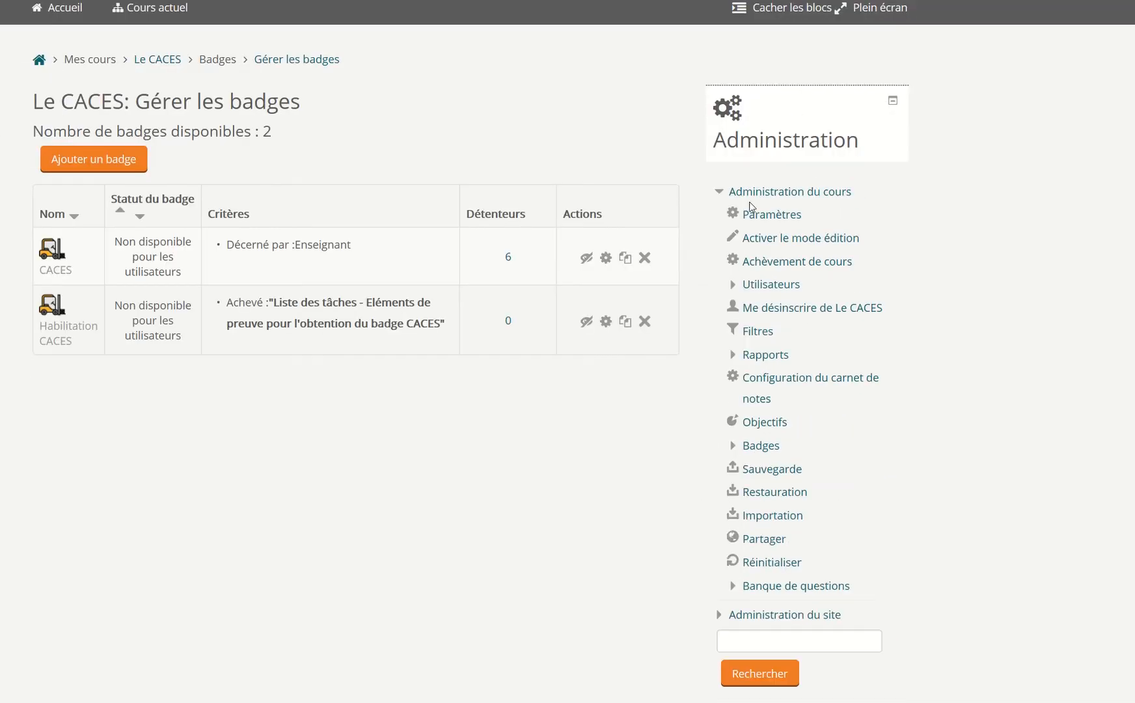
left_click(733, 447)
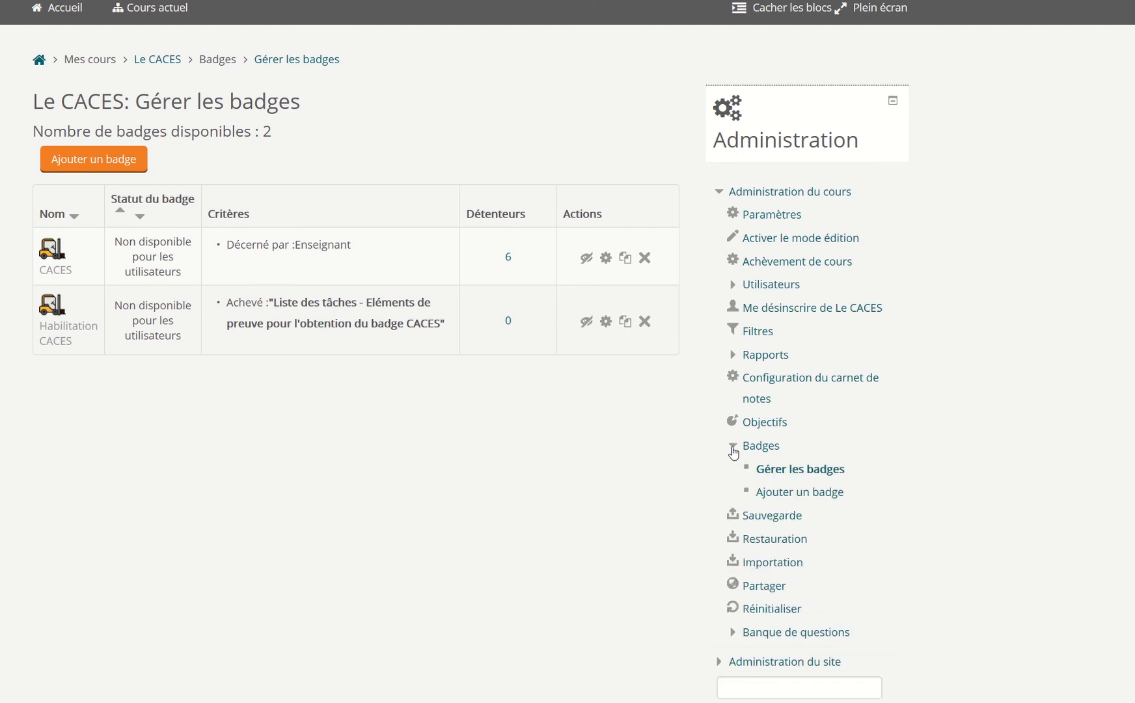
left_click(811, 493)
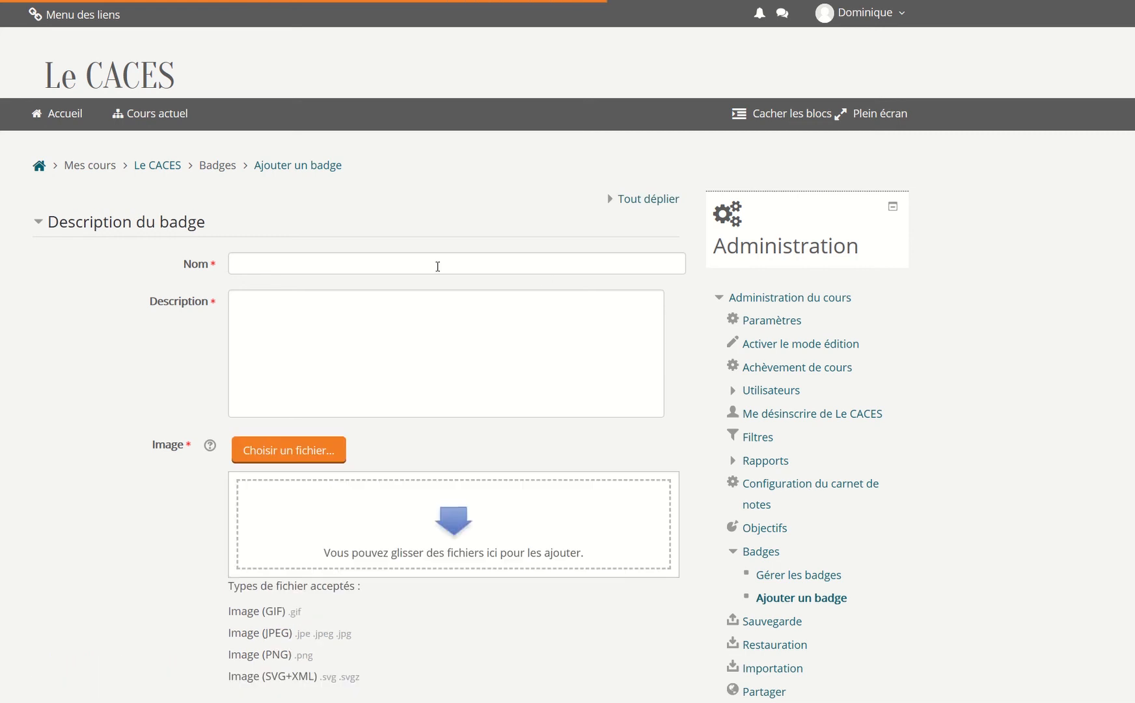
Examine the new badge form's name, description, image, issuer detail and expiry date settings.
left_click(437, 265)
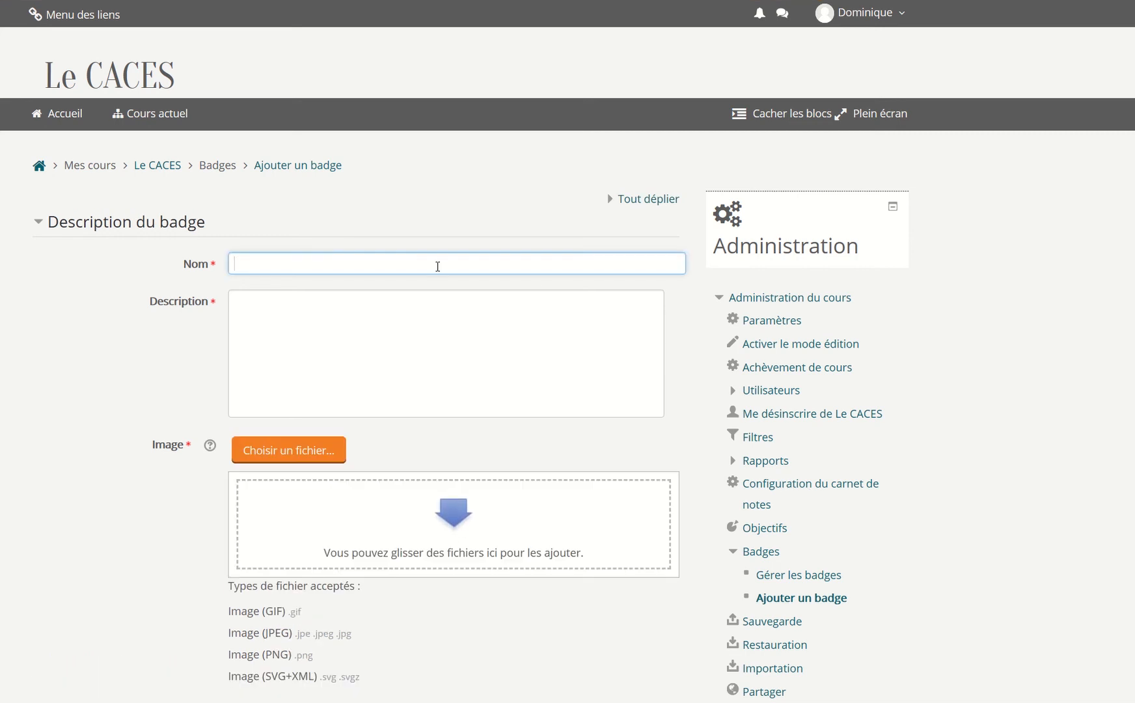
left_click(303, 327)
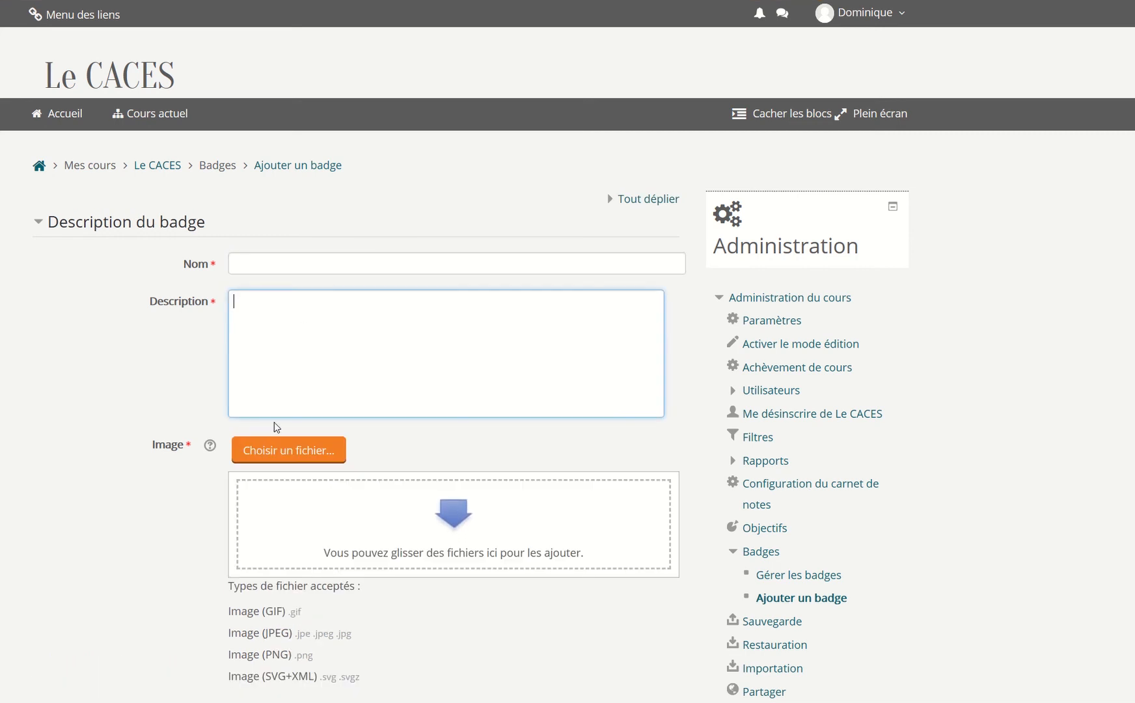
scroll(280, 455, "down", 5)
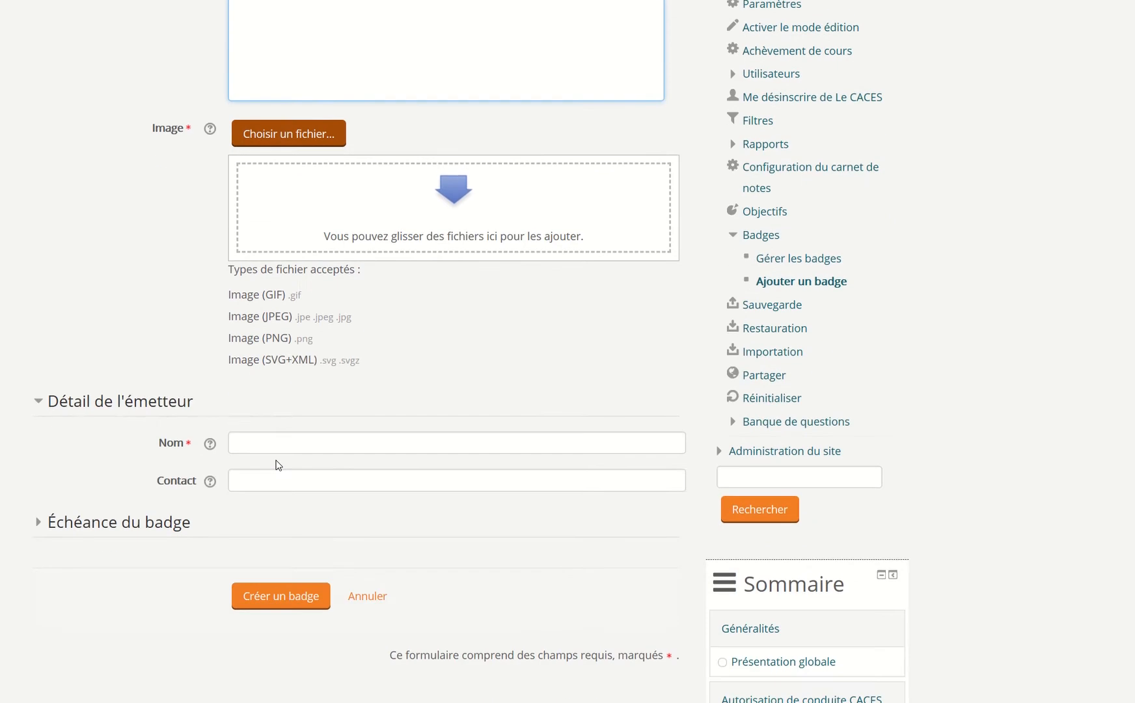
scroll(286, 432, "up", 5)
scroll(287, 445, "down", 5)
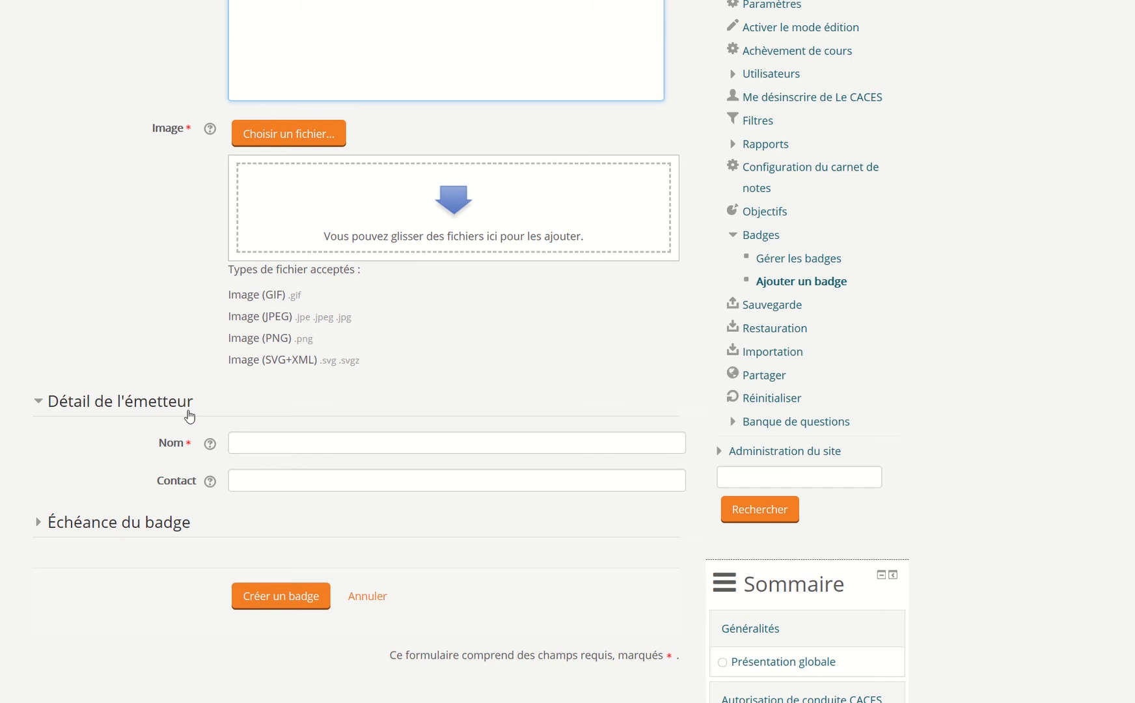
left_click(267, 447)
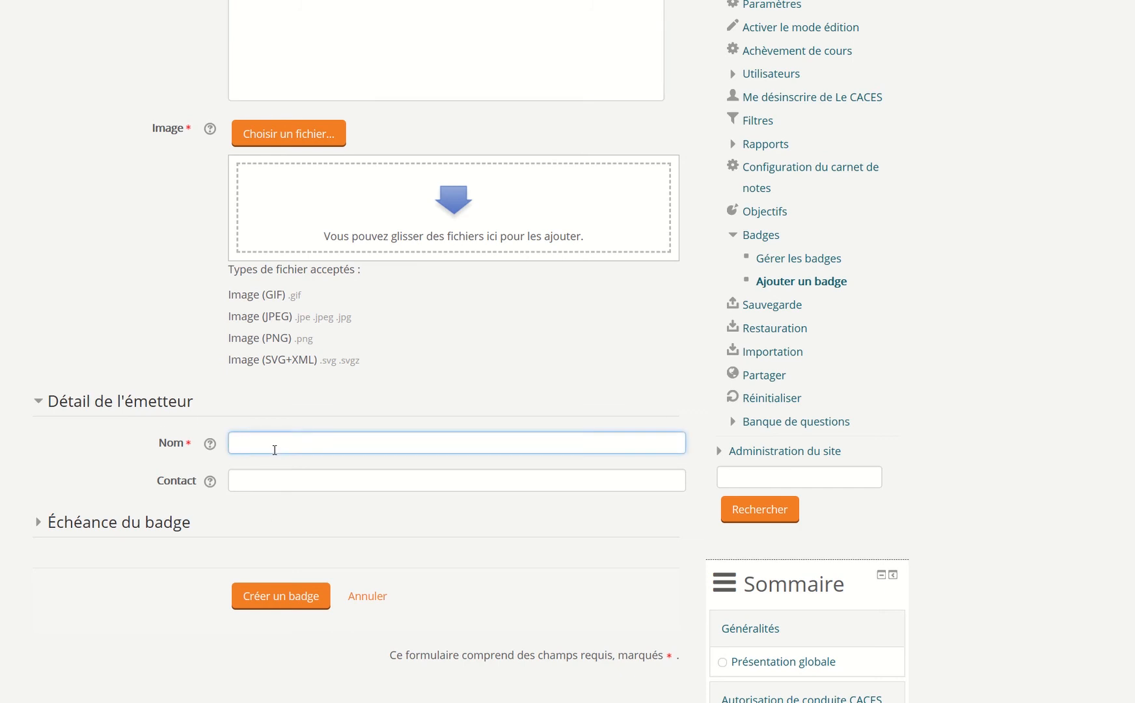
left_click(171, 522)
scroll(130, 345, "down", 4)
scroll(125, 323, "down", 2)
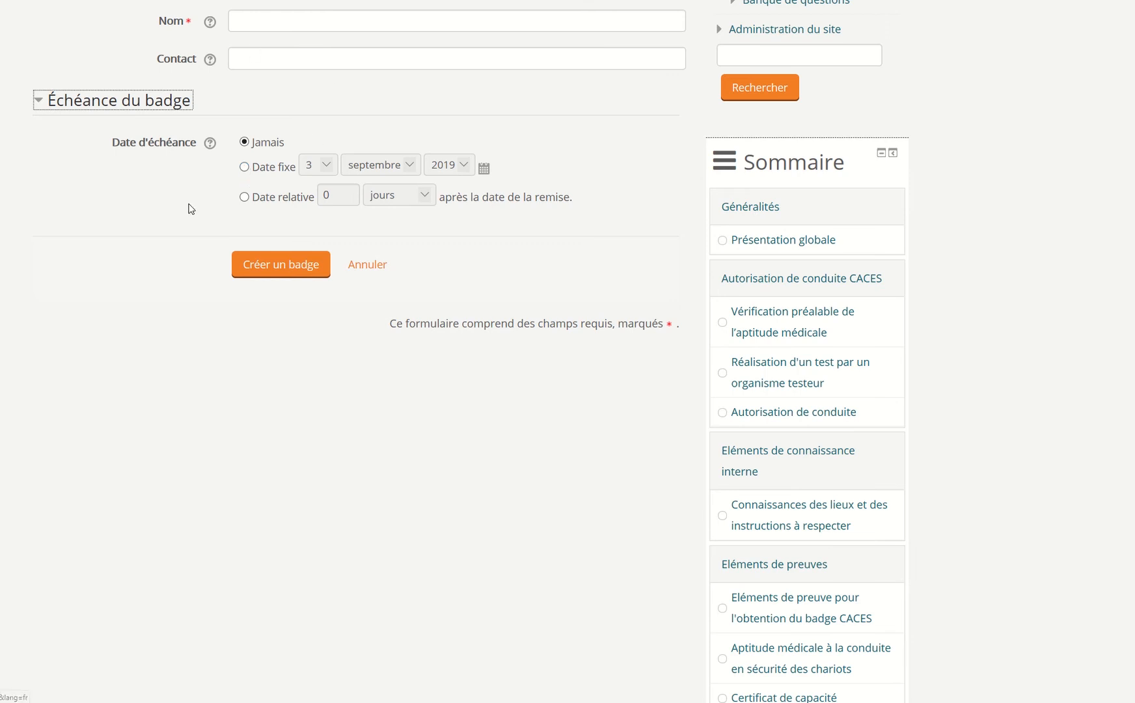
scroll(247, 200, "up", 10)
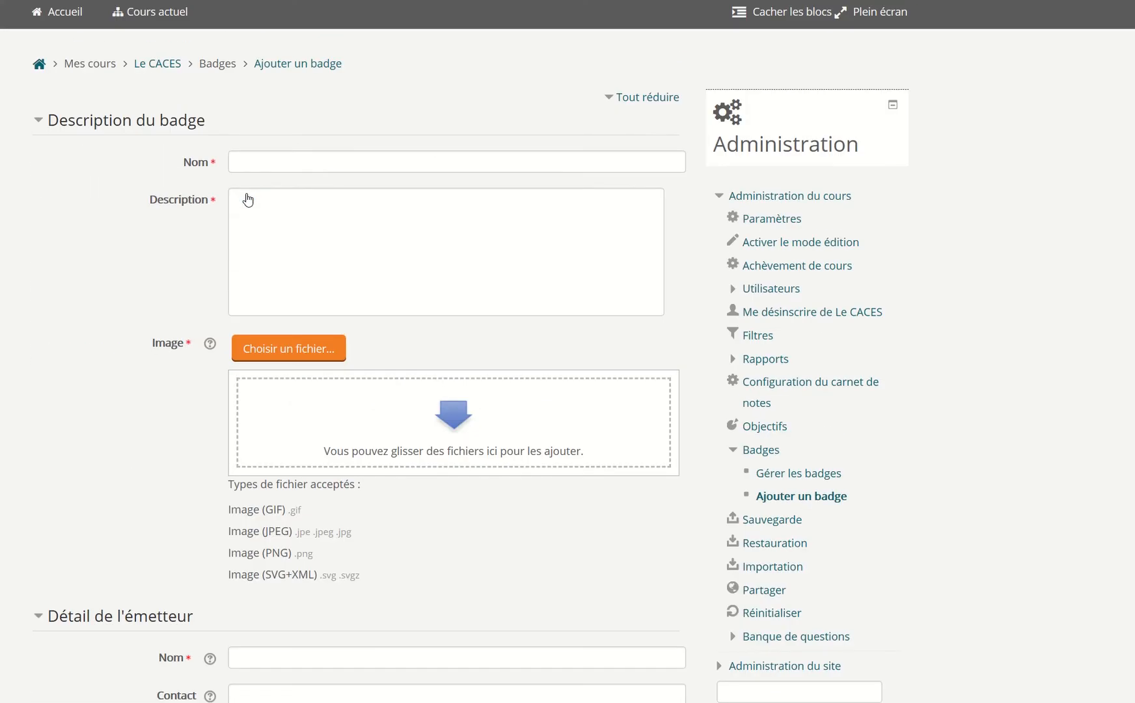
scroll(247, 200, "up", 3)
Name the badge "badge 1" and enter the description "le badge concerne....".
left_click(264, 264)
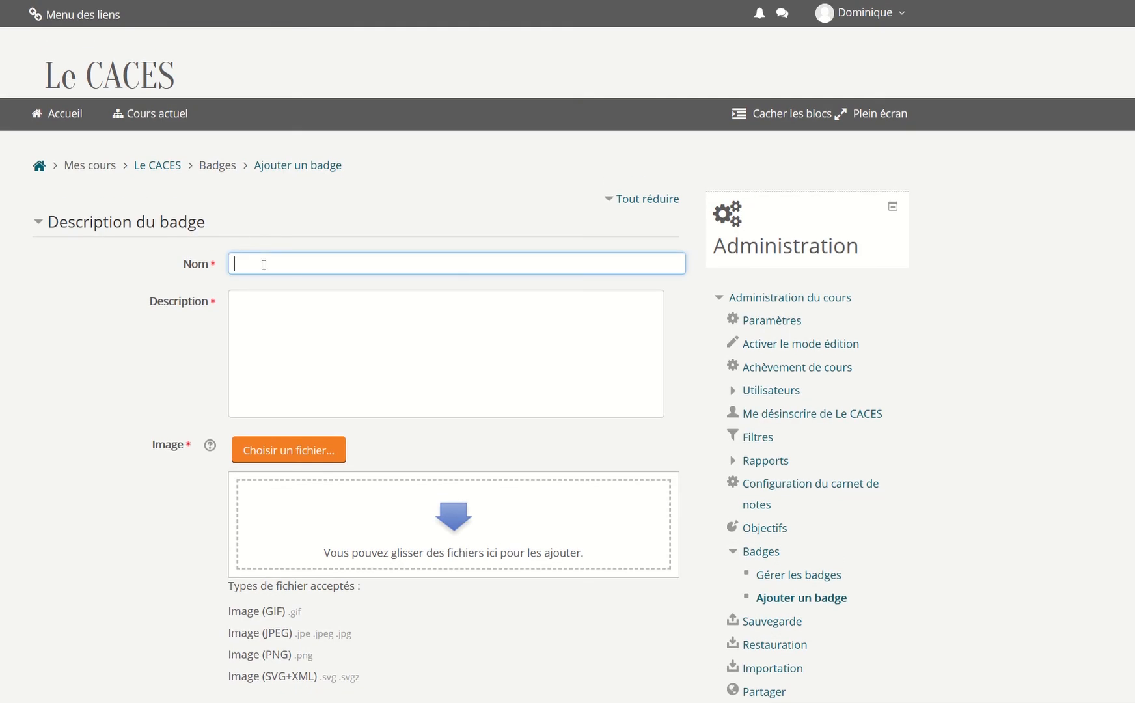
type("badge 1")
left_click(320, 345)
type("eririruiru")
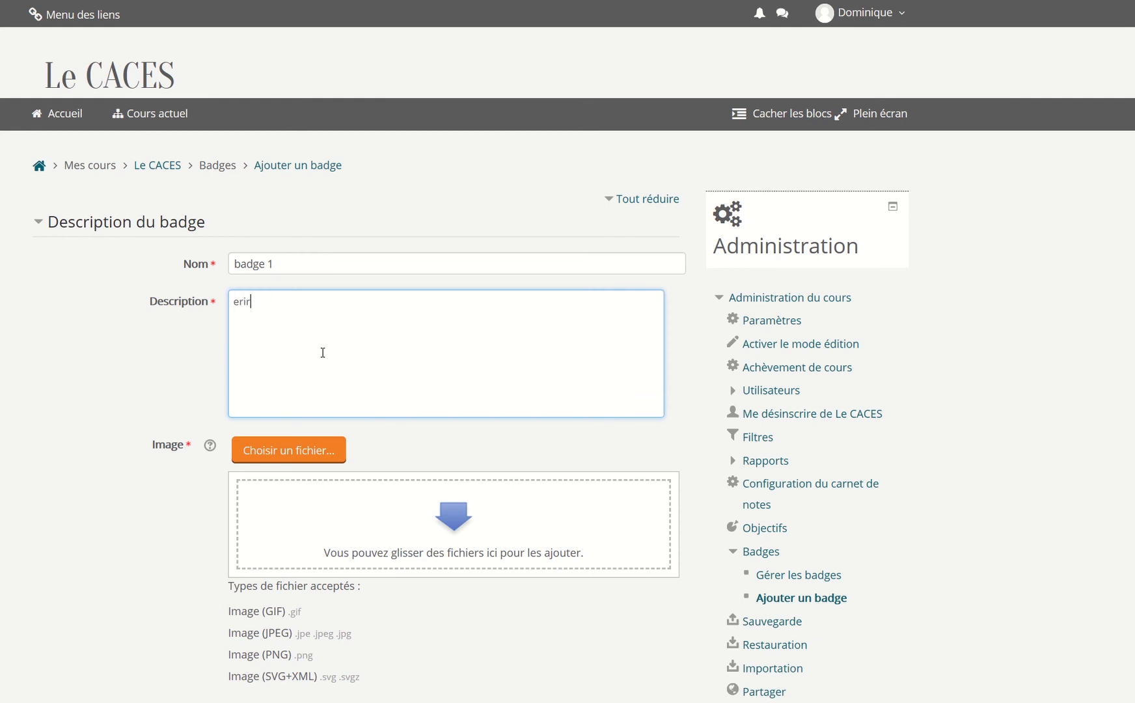
key("BackSpace")
key("BackSpace")
key("BackSpace")
key("BackSpace")
type("le badge concerne")
Upload the image file industrial-robot.png from the computer as the badge image.
left_click(260, 448)
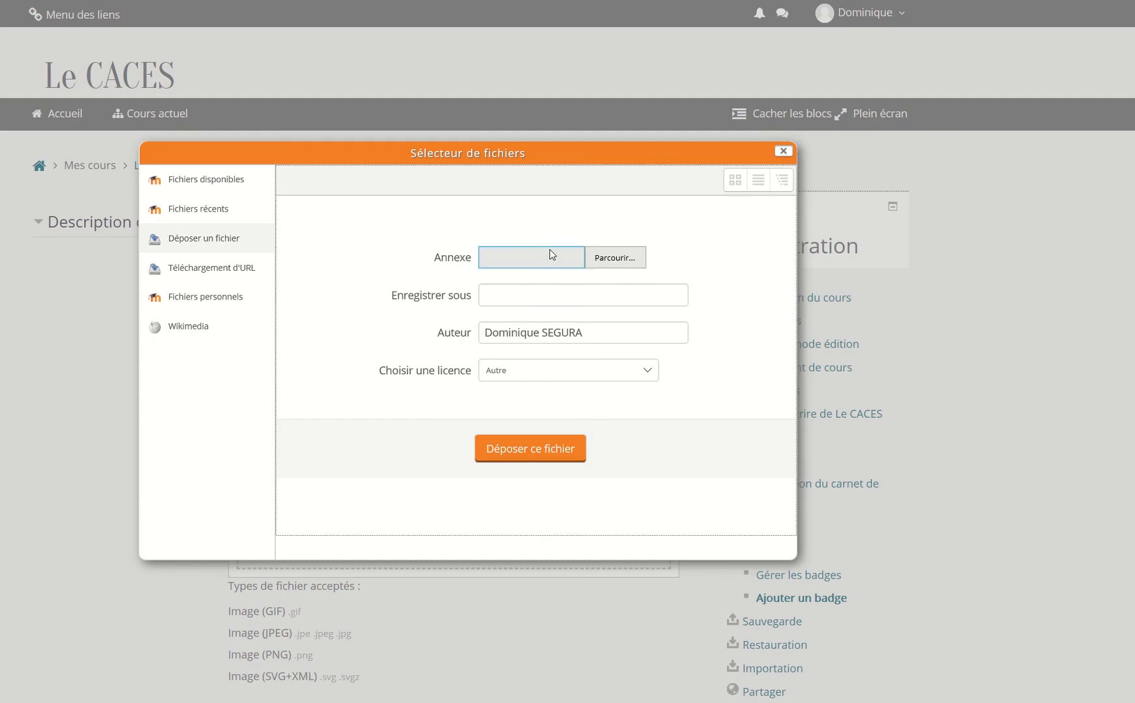
left_click(629, 259)
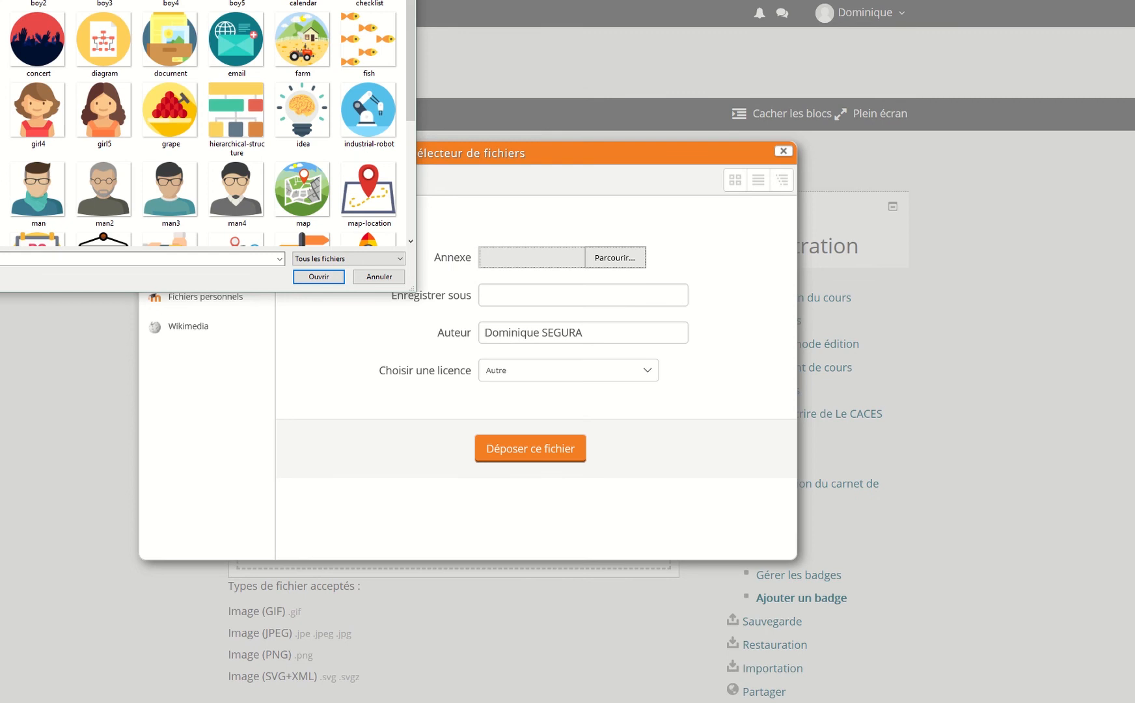
left_click(368, 114)
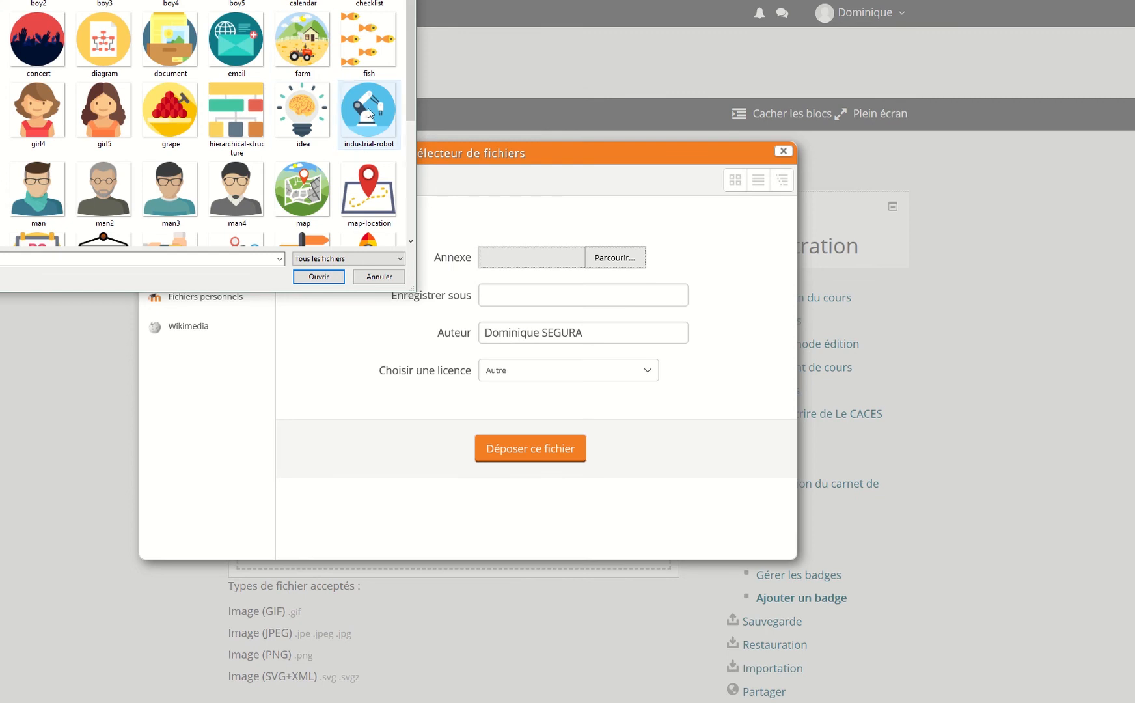
left_click(318, 276)
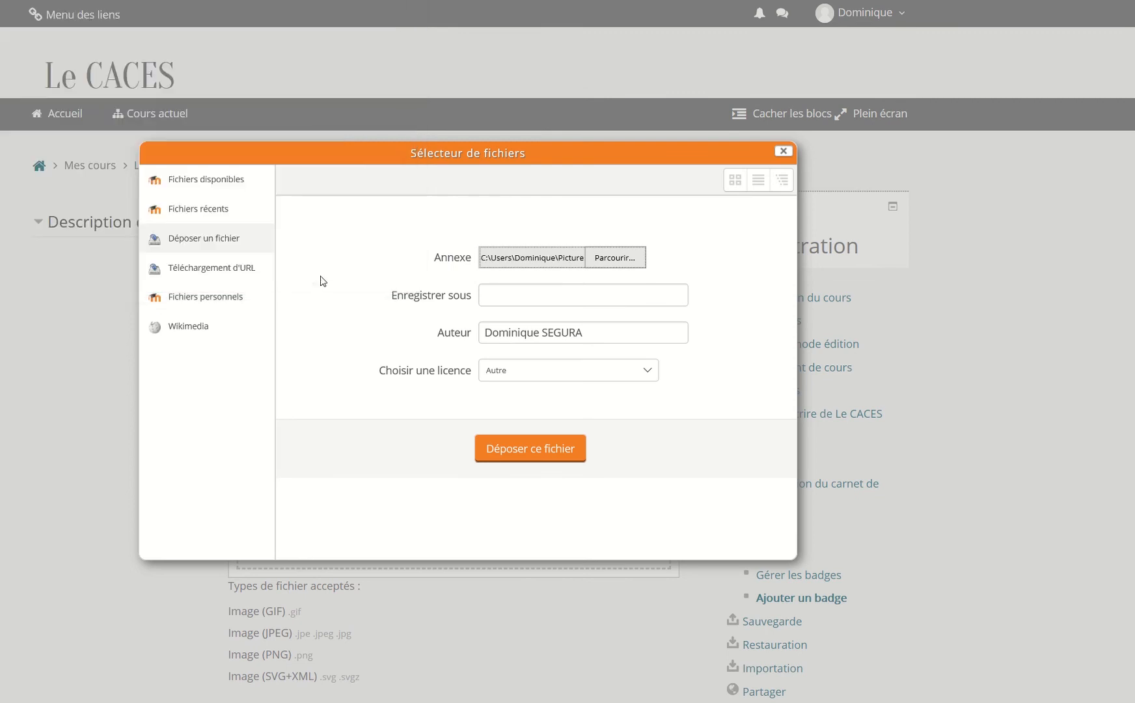
left_click(578, 452)
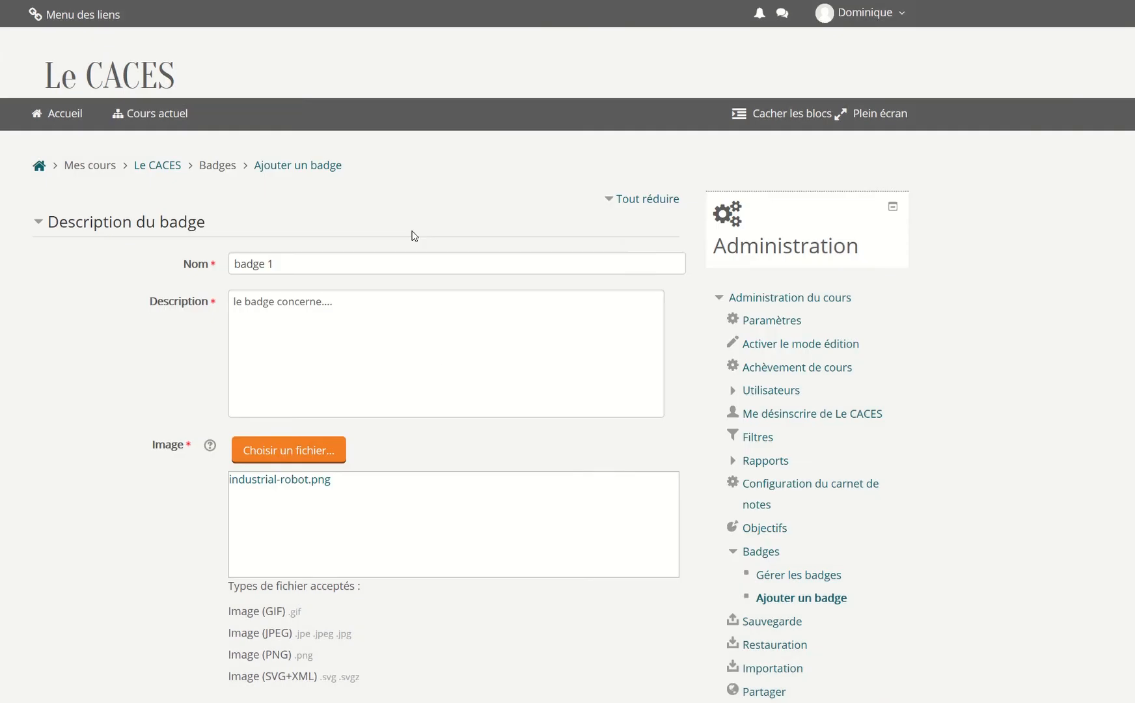
Set the badge issuer's name to "responsable formation de l'entreprise".
scroll(410, 233, "down", 8)
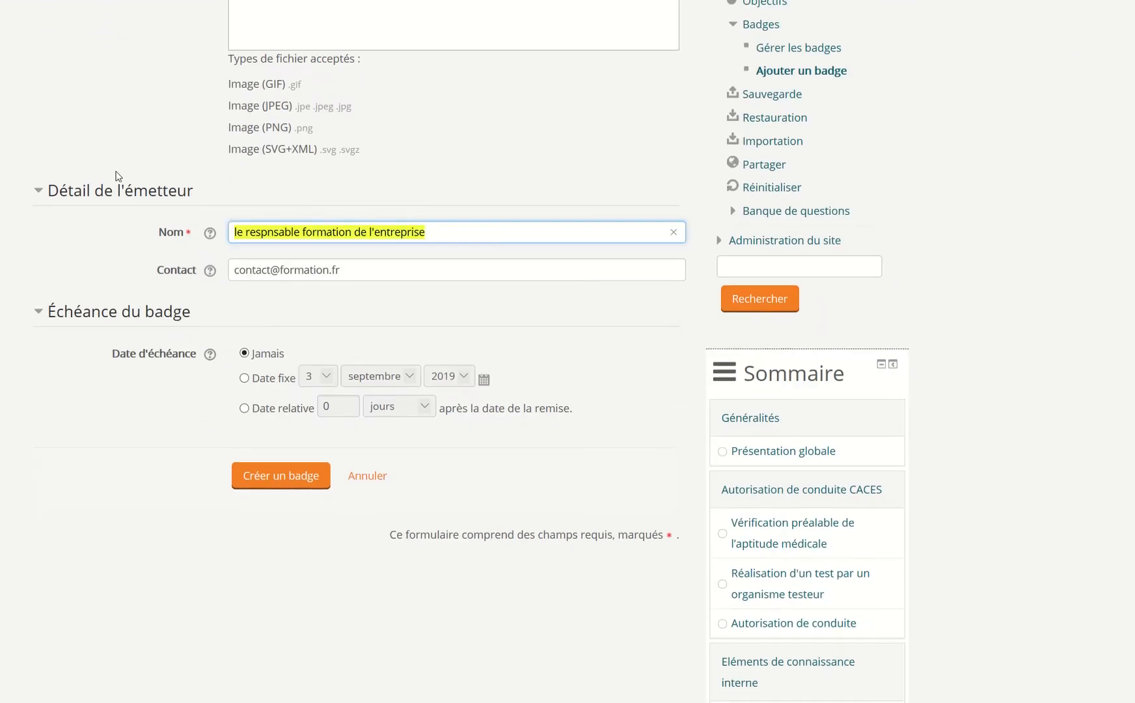
key("BackSpace")
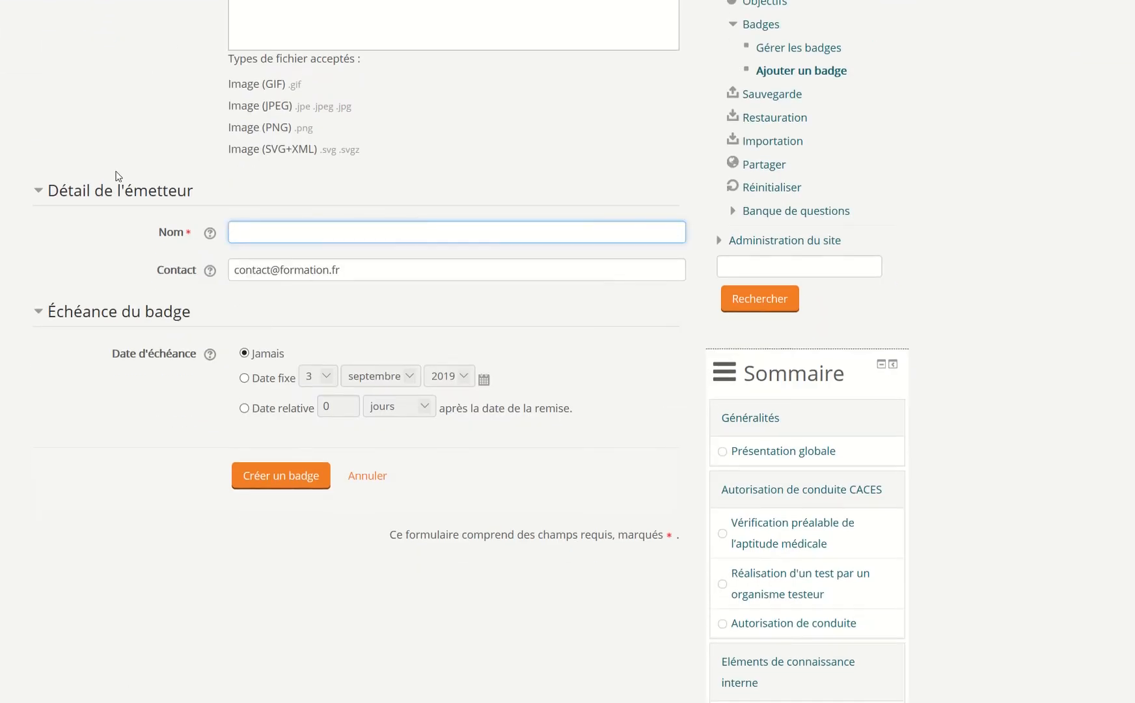
type("responsale formation de")
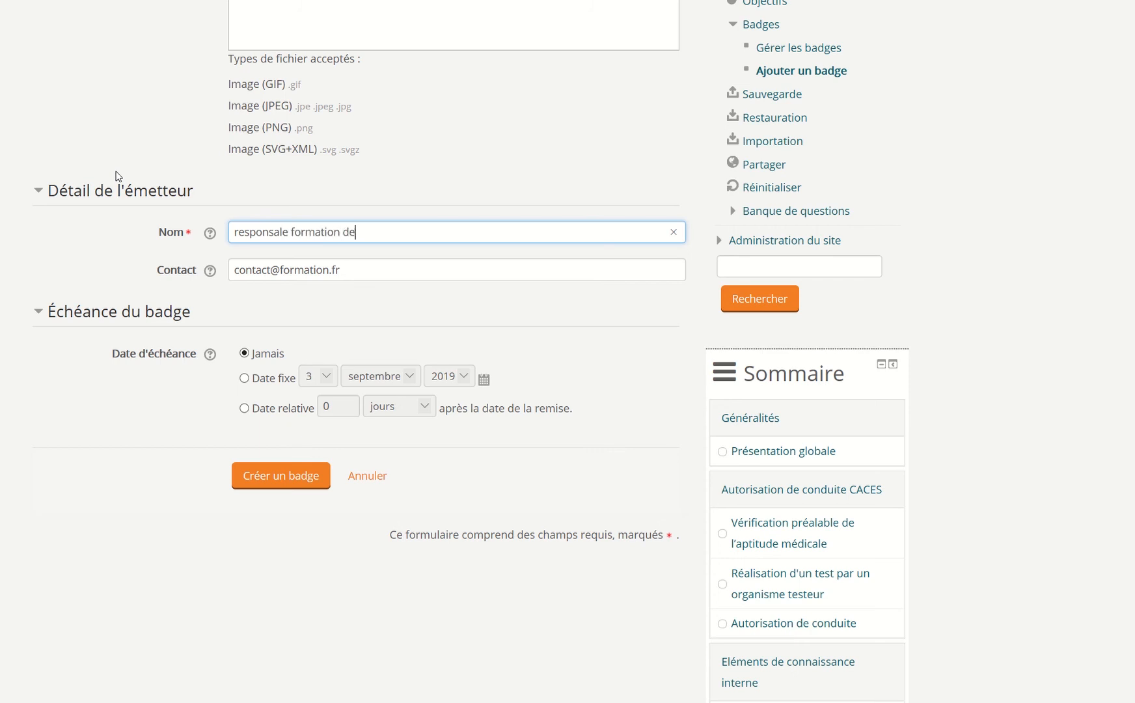
type(" l'entrprise")
left_click(383, 230)
type("e")
left_click(280, 230)
type("b")
Fill in the issuer's contact e-mail and create the badge with no expiry date.
key("Tab")
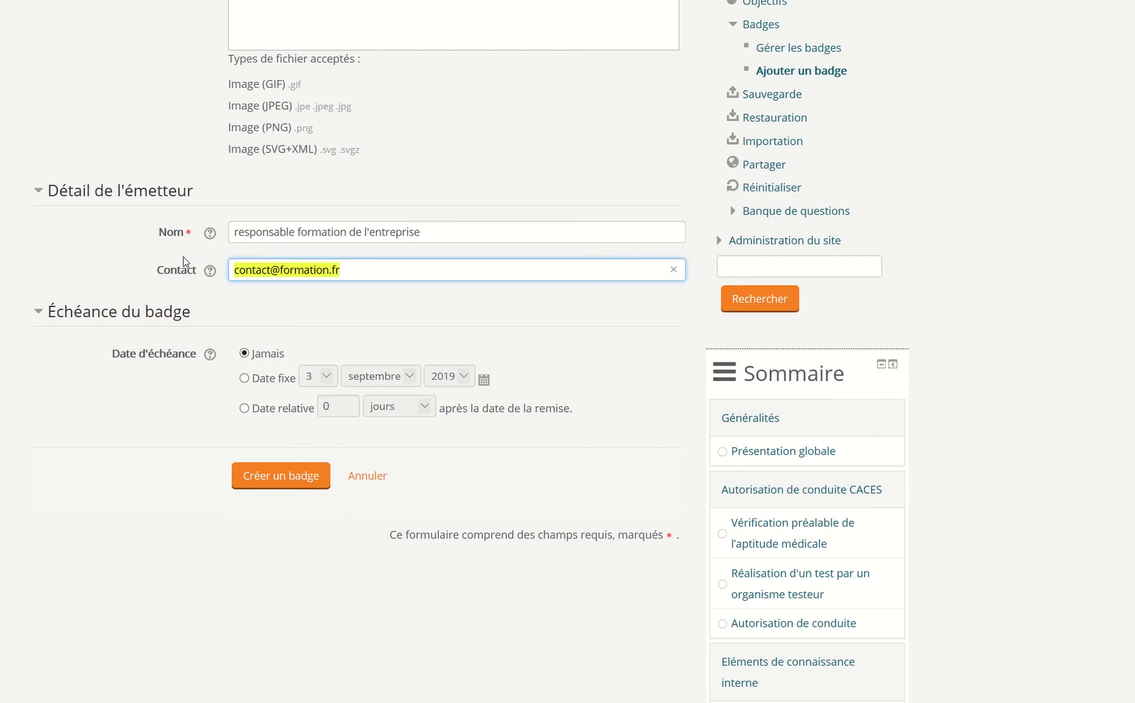
type("conta")
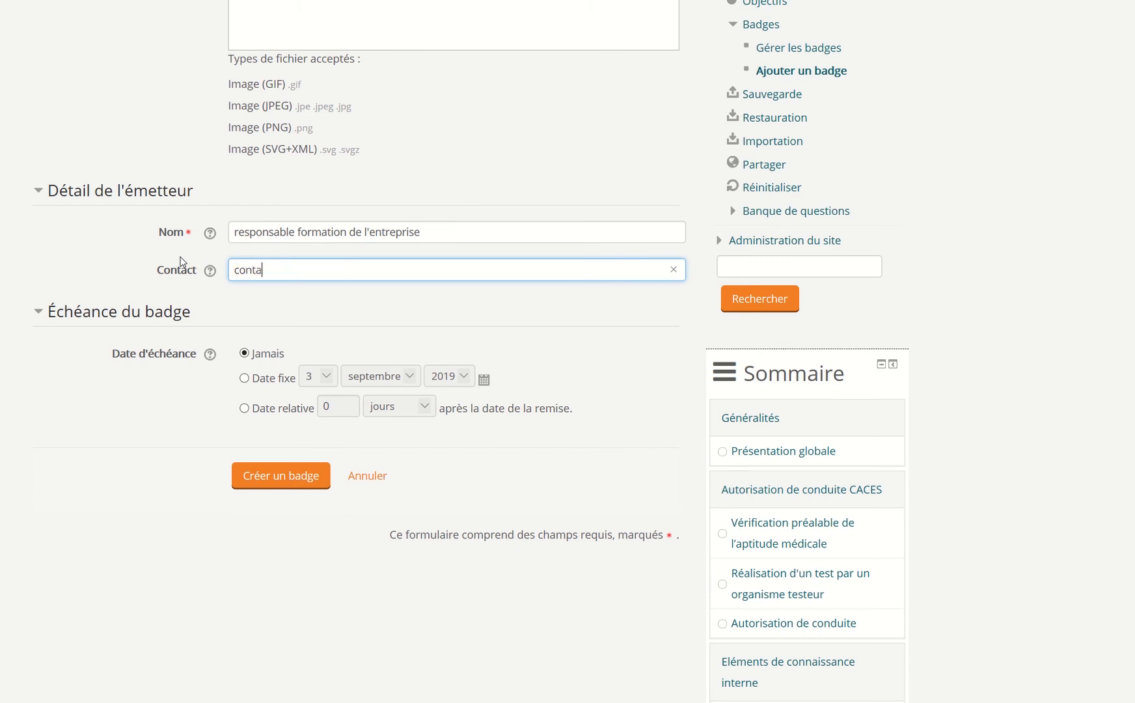
type("ct@del'entreprise")
left_click(300, 269)
key("BackSpace")
type("fr")
left_click(261, 482)
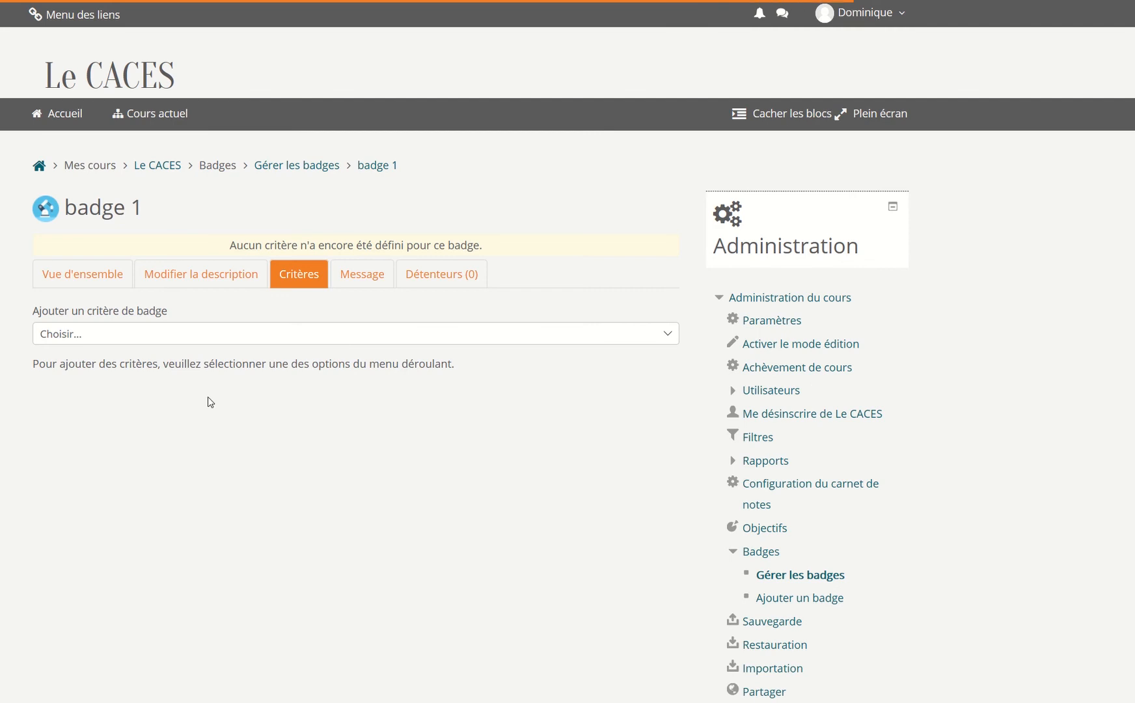
Review the new badge's overview and its editable description form.
left_click(93, 285)
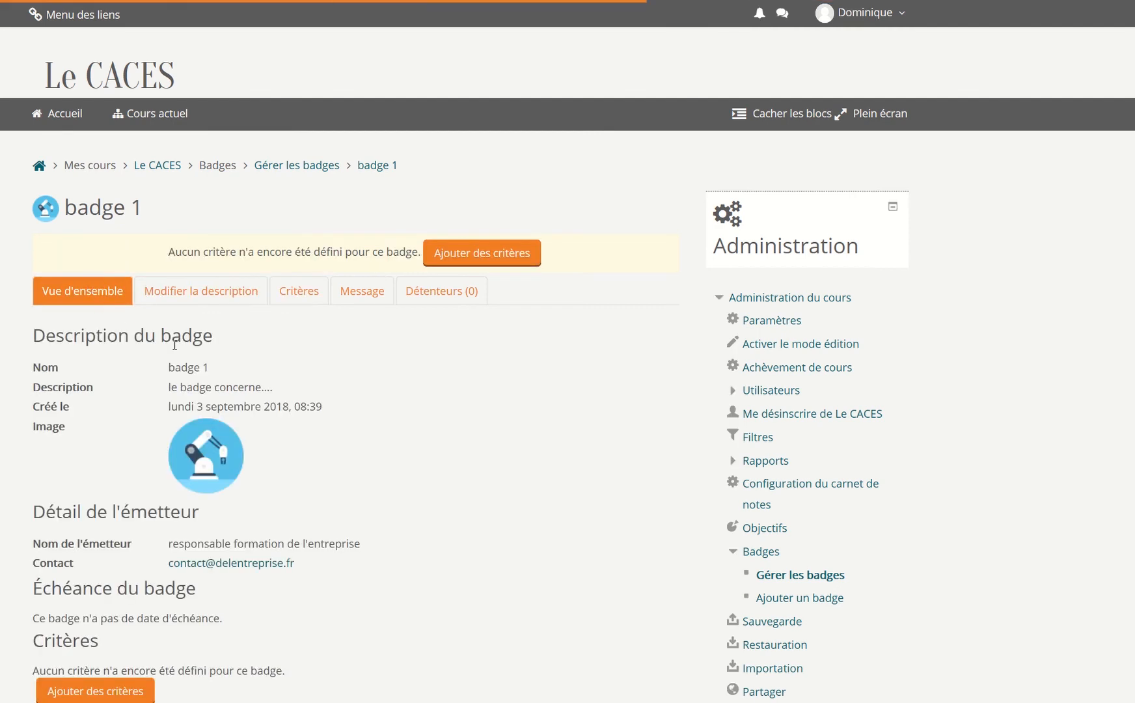
scroll(512, 677, "down", 5)
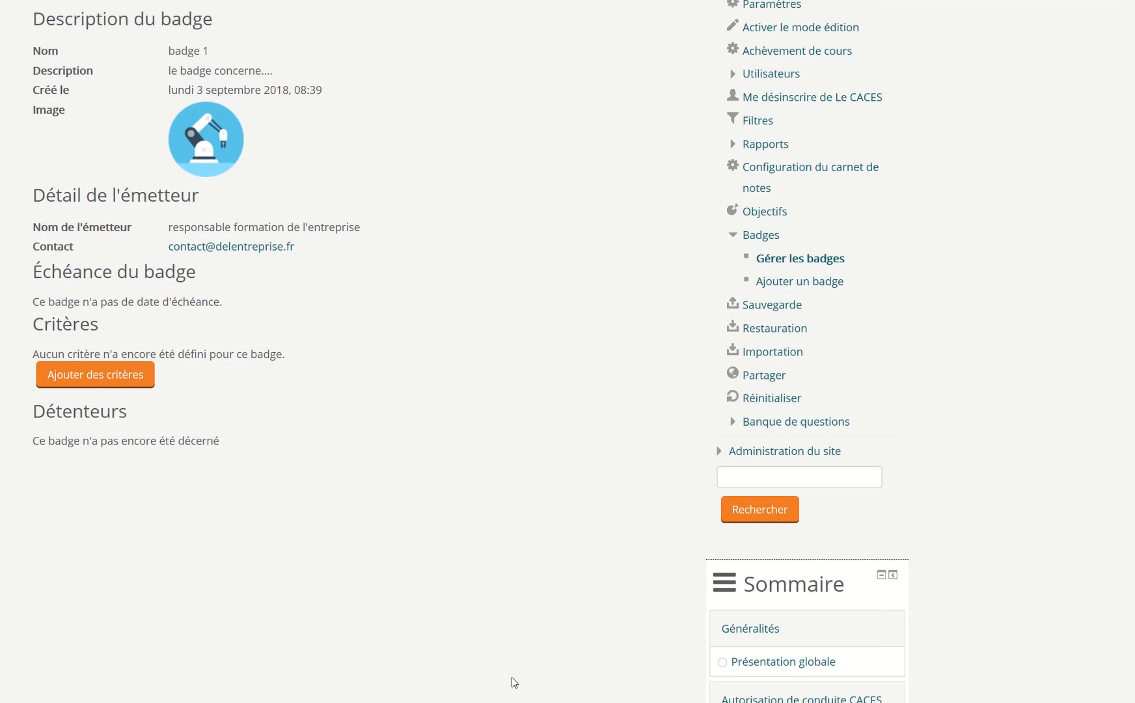
scroll(454, 630, "up", 3)
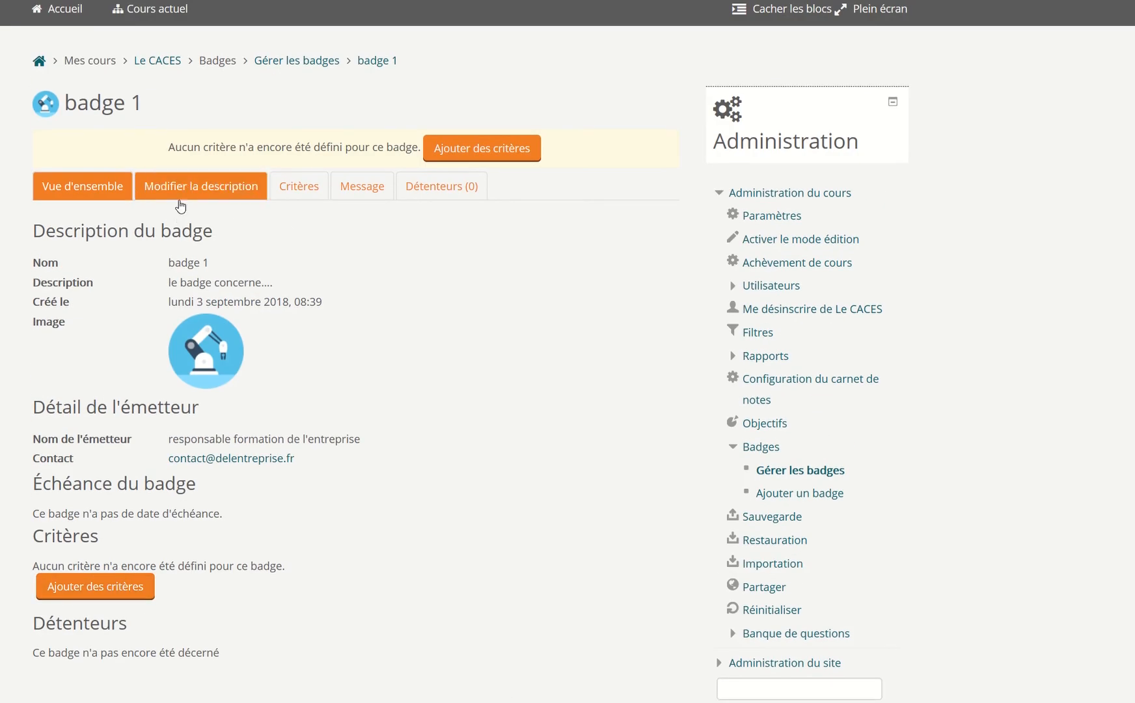
left_click(180, 195)
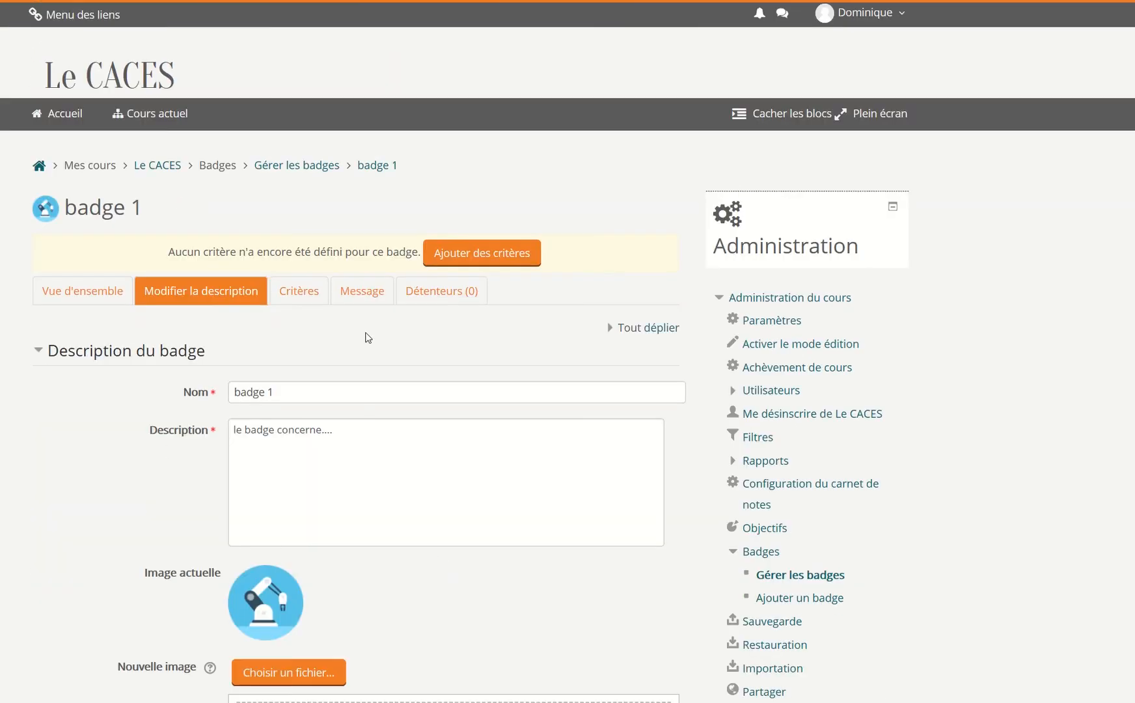
Start an "Attribution manuelle par rôle" criterion for the badge and expand its fulfilment condition and description sections.
left_click(294, 281)
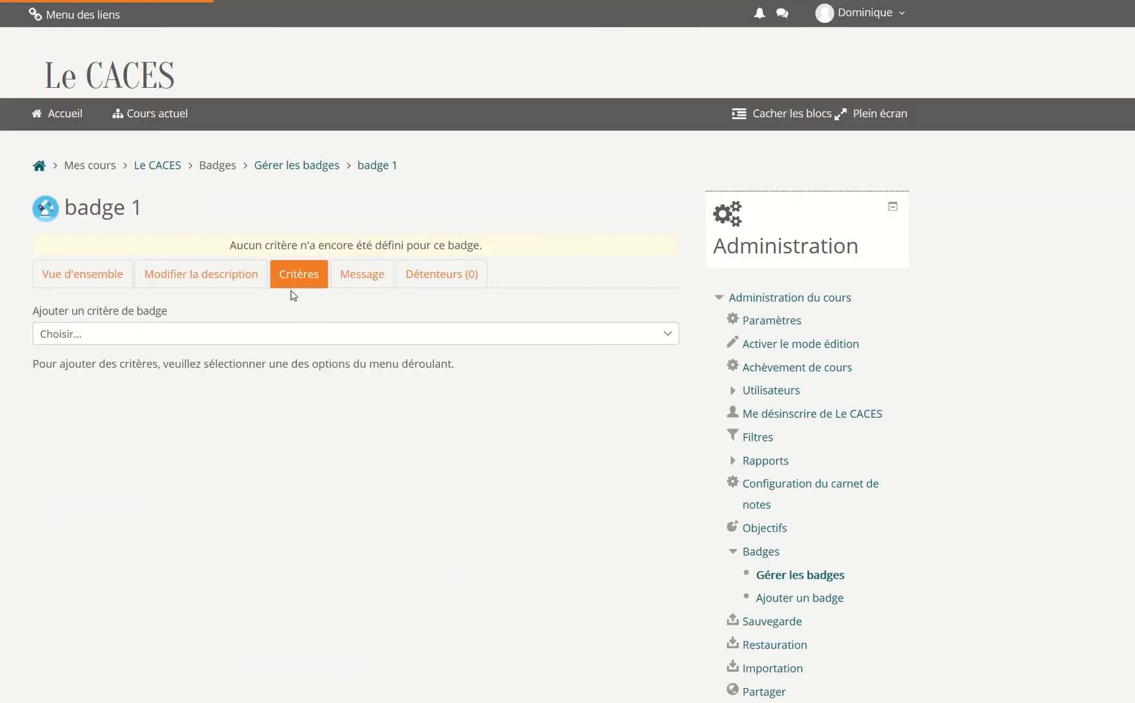
left_click(168, 341)
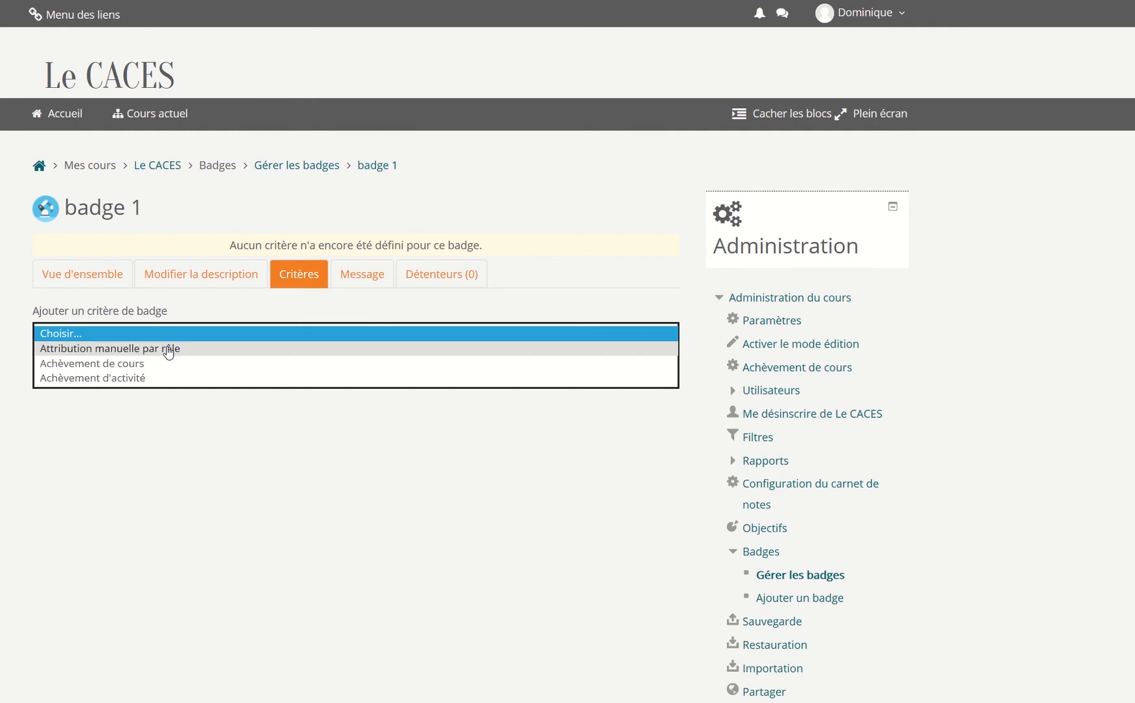
left_click(168, 349)
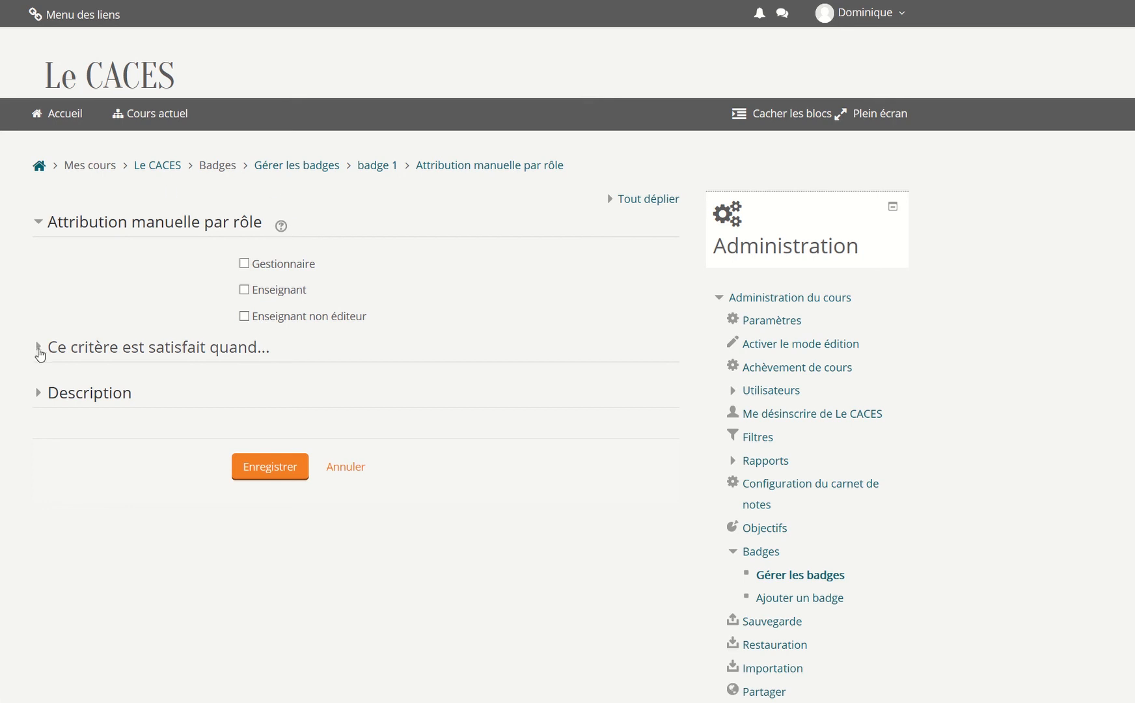
left_click(39, 351)
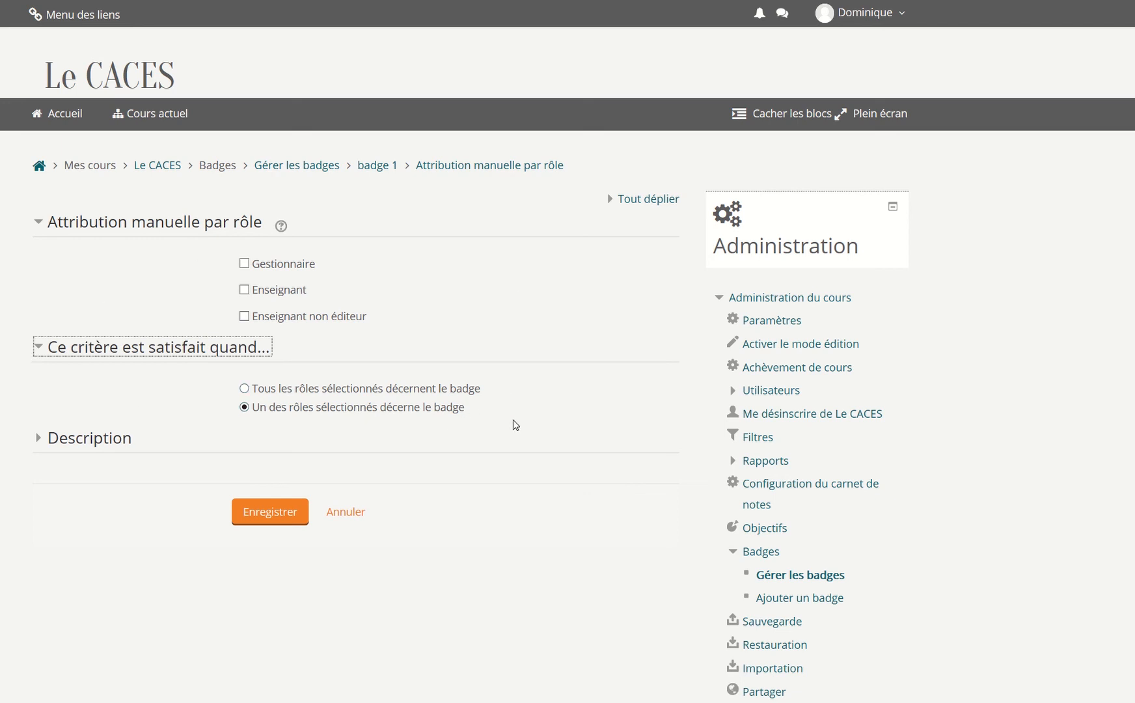
left_click(65, 439)
scroll(266, 680, "down", 3)
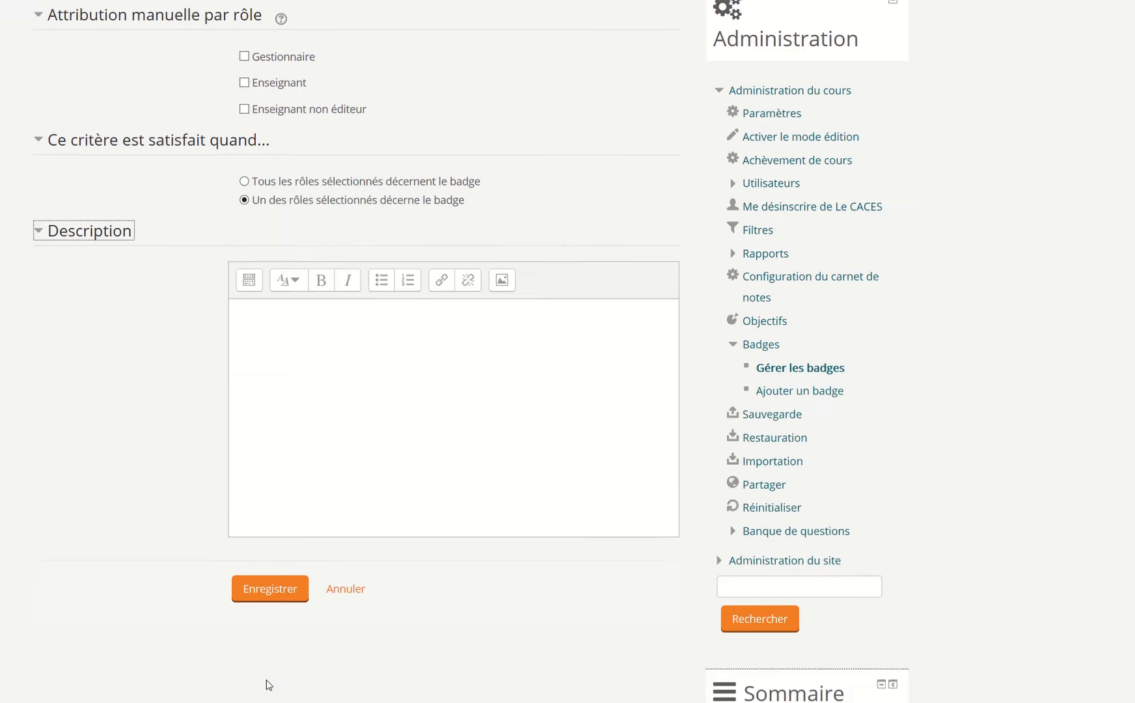
Review the manual role criterion form, collapsing its role, fulfilment condition and description sections.
scroll(266, 677, "down", 3)
scroll(265, 668, "up", 6)
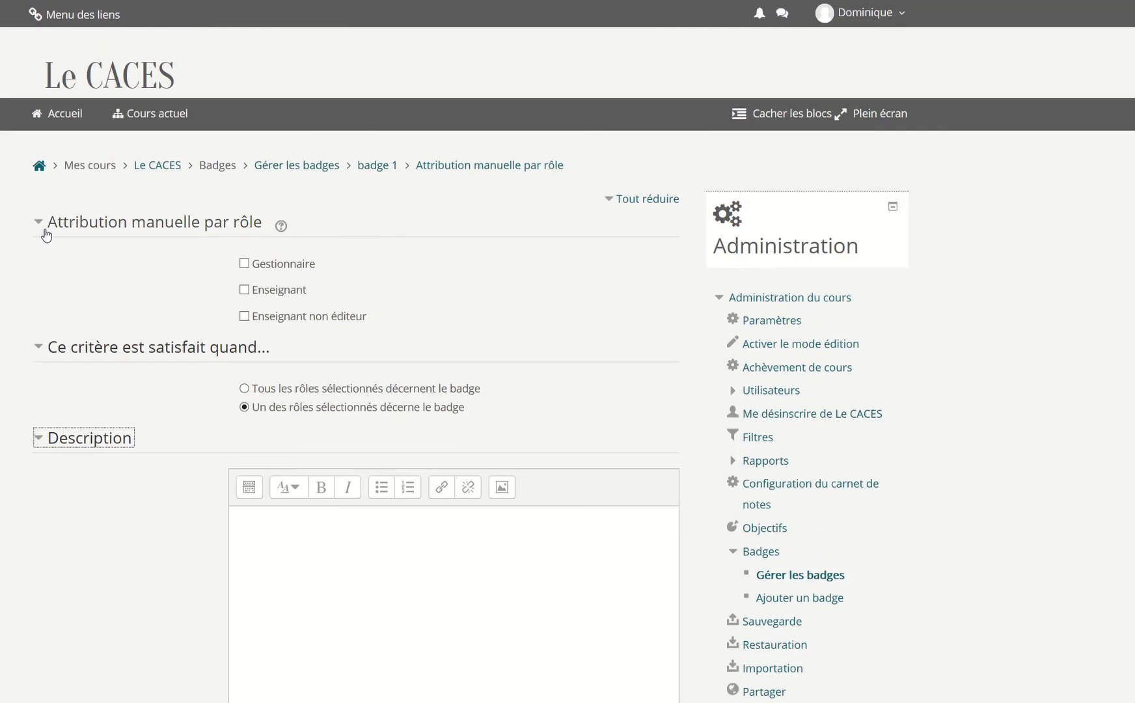
left_click(39, 222)
left_click(37, 270)
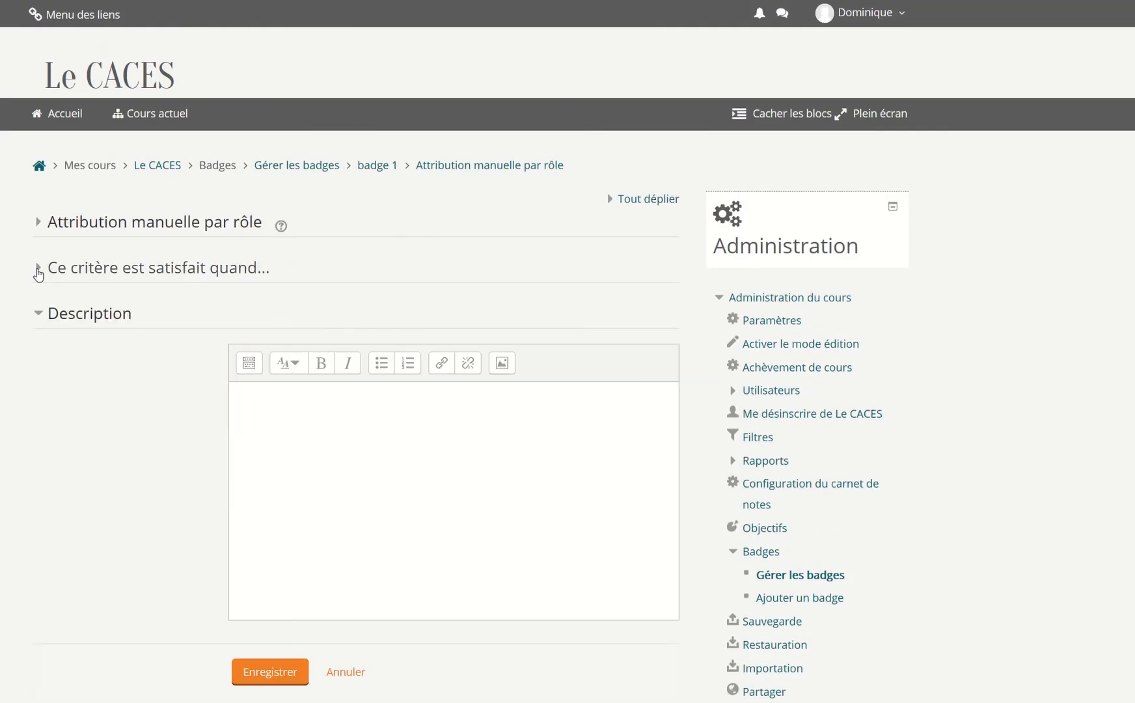
left_click(37, 316)
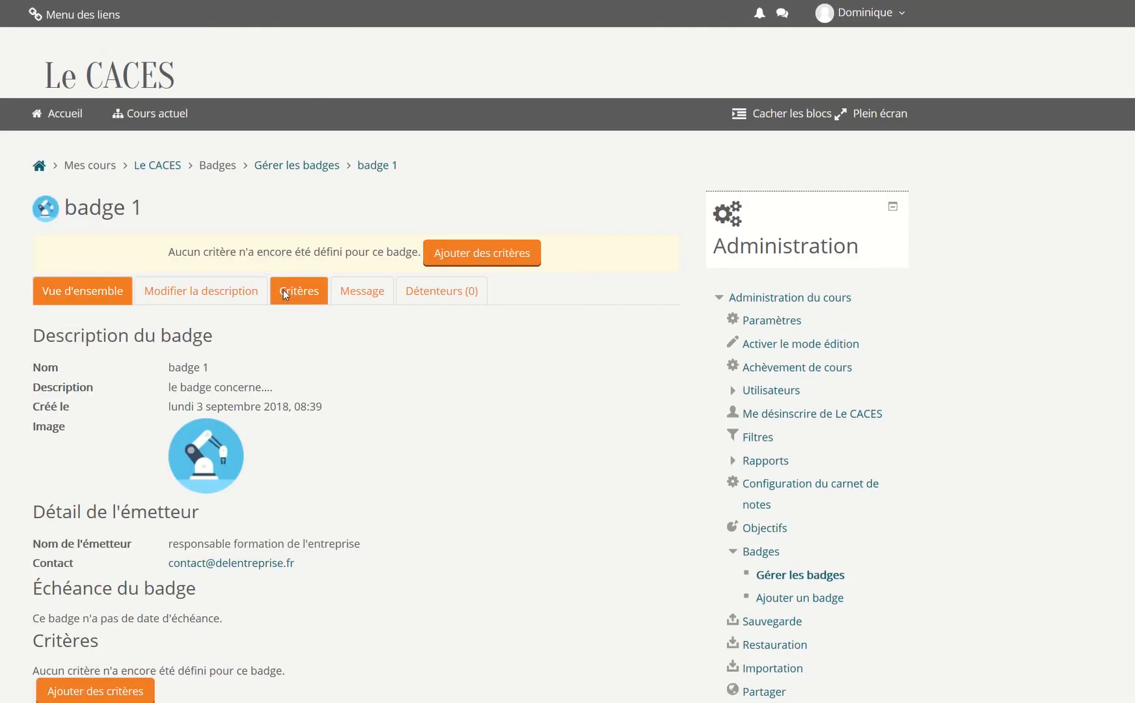
Examine the "Achèvement de cours" criterion's minimum grade, date and description settings, and return to badge 1 without saving.
left_click(283, 291)
left_click(173, 332)
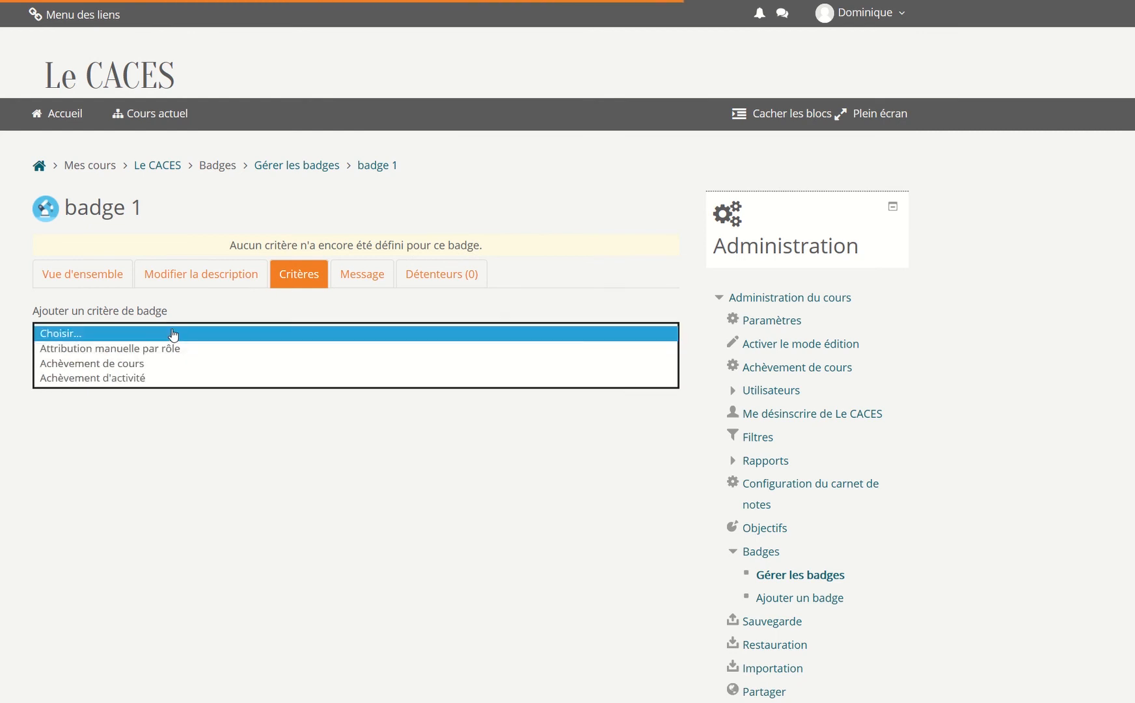
left_click(126, 366)
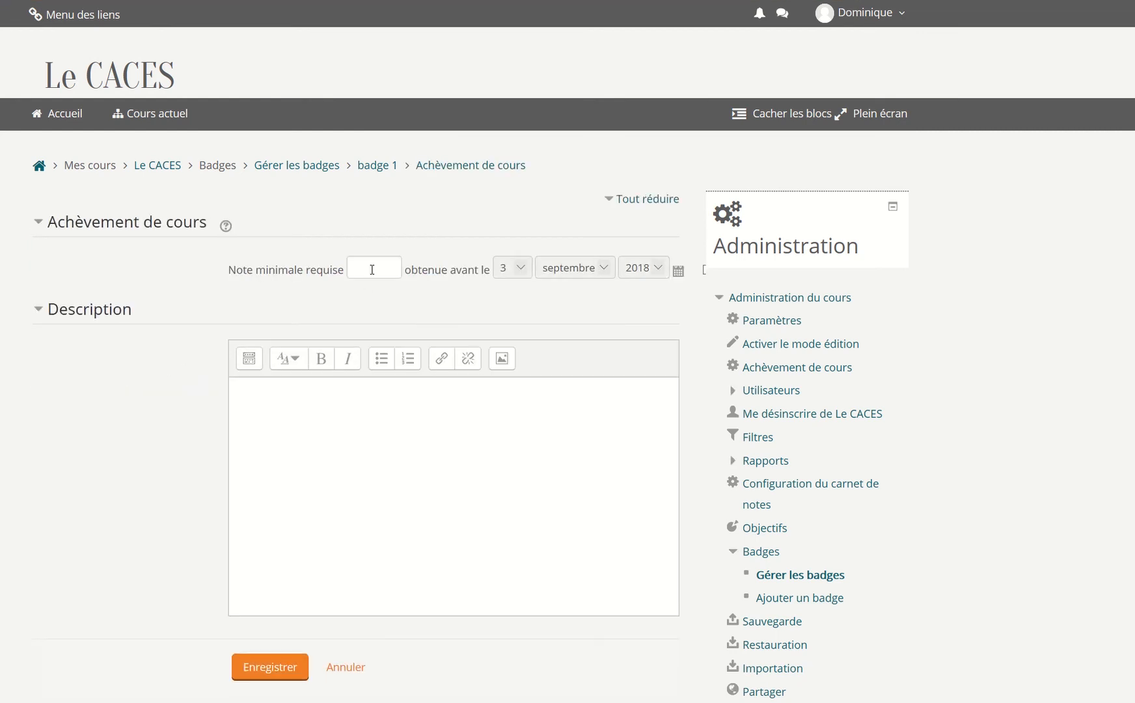
left_click(371, 269)
scroll(317, 498, "down", 6)
scroll(316, 497, "up", 6)
left_click(380, 167)
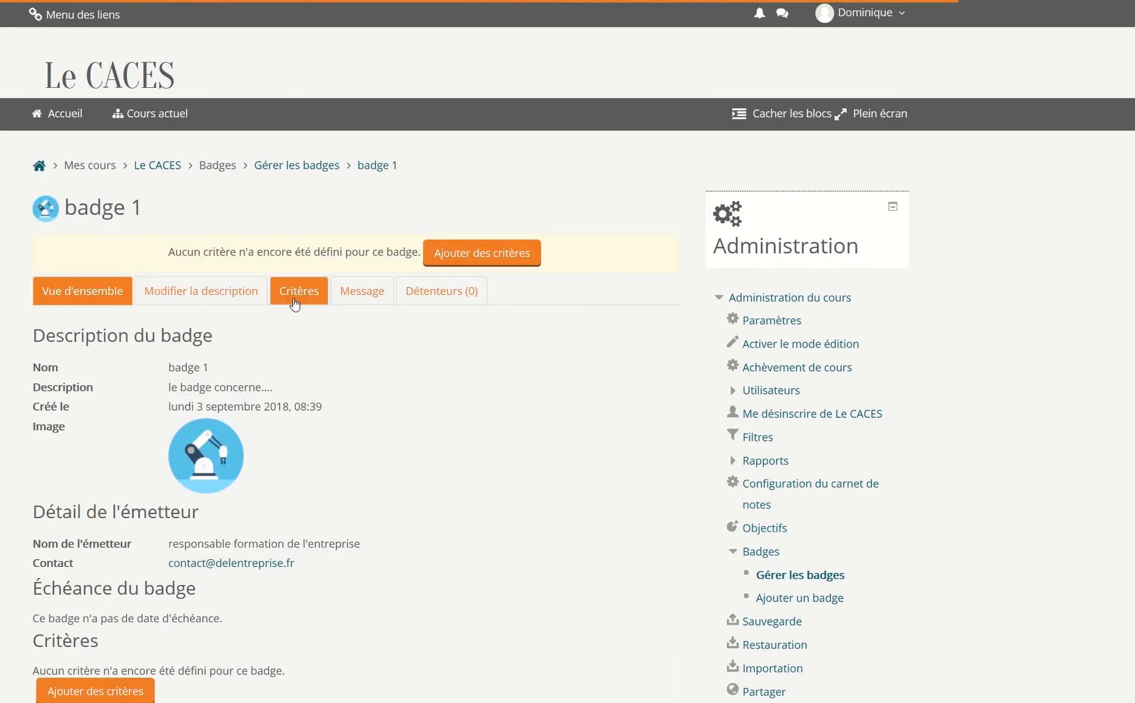
Start an "Achèvement d'activité" criterion for the badge and review the course activities it can require.
left_click(295, 303)
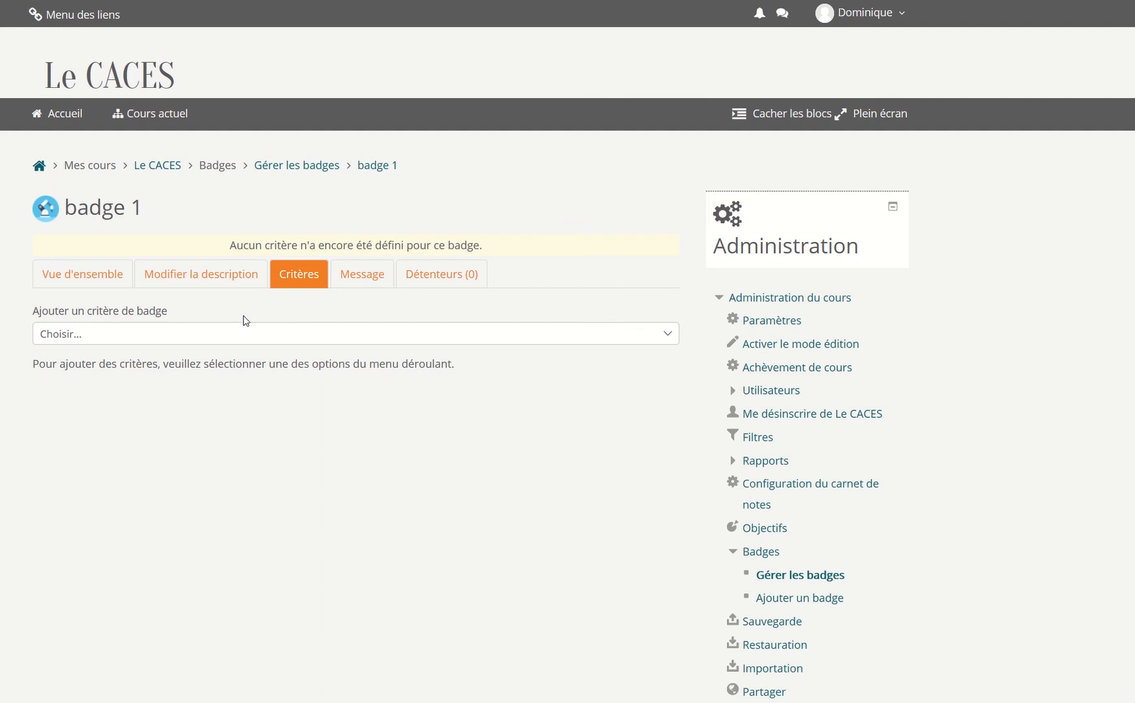
left_click(243, 333)
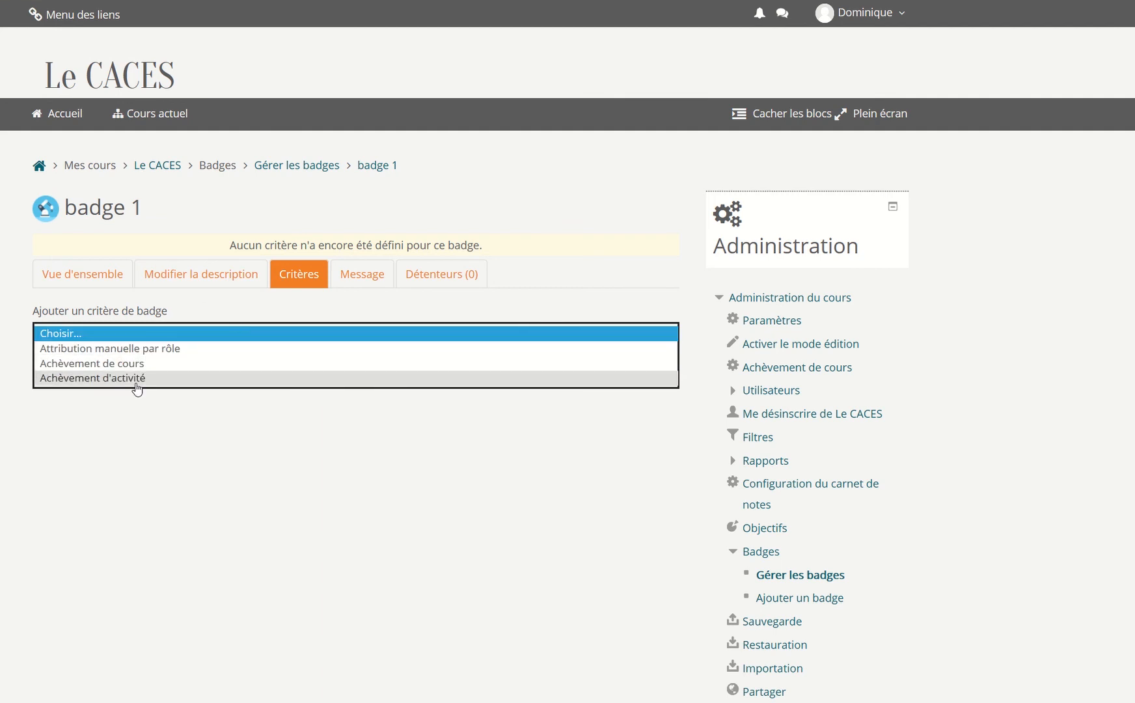
left_click(136, 378)
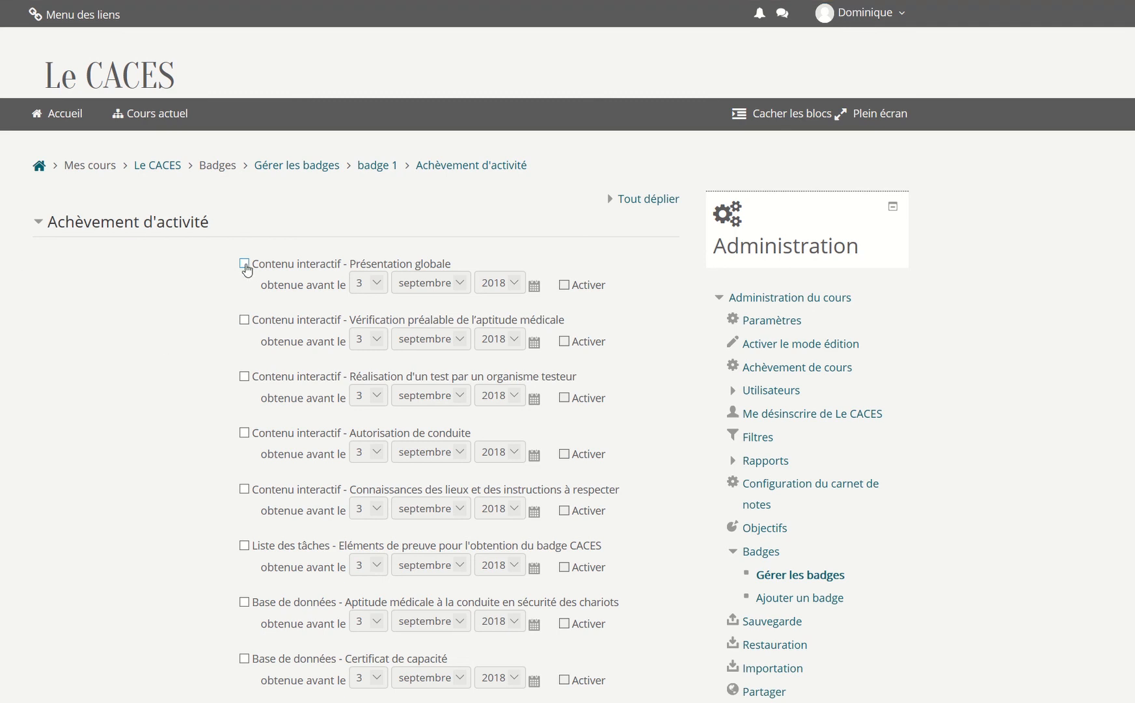
left_click(244, 264)
scroll(220, 504, "down", 8)
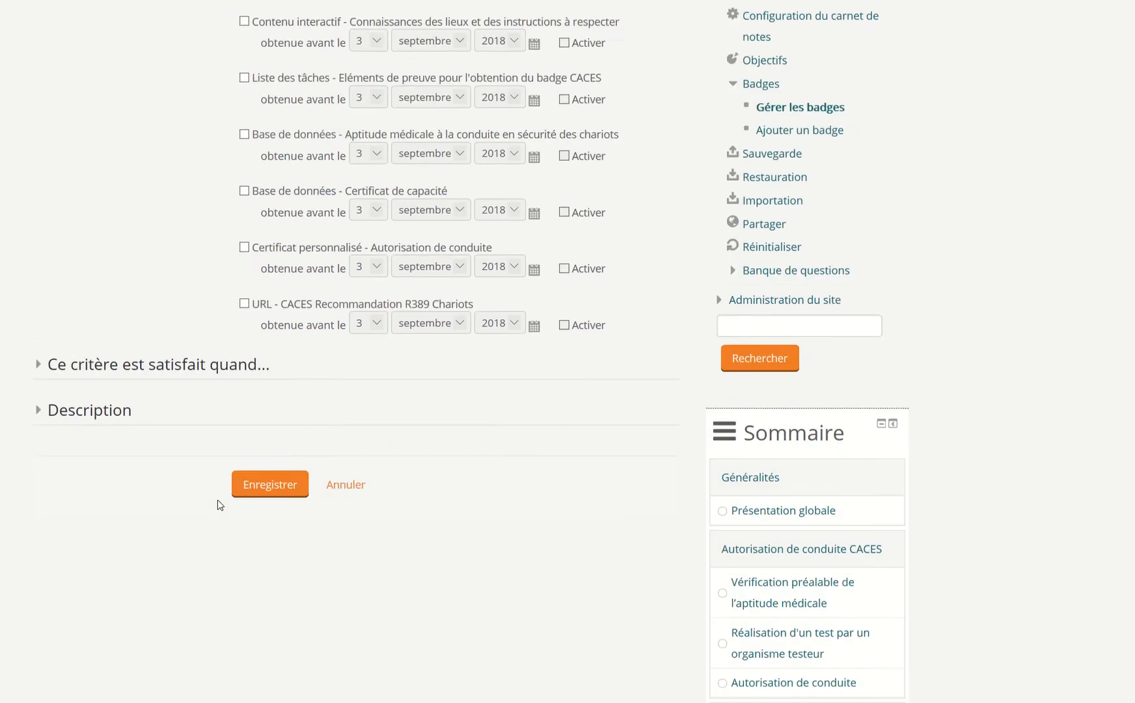
scroll(245, 203, "up", 3)
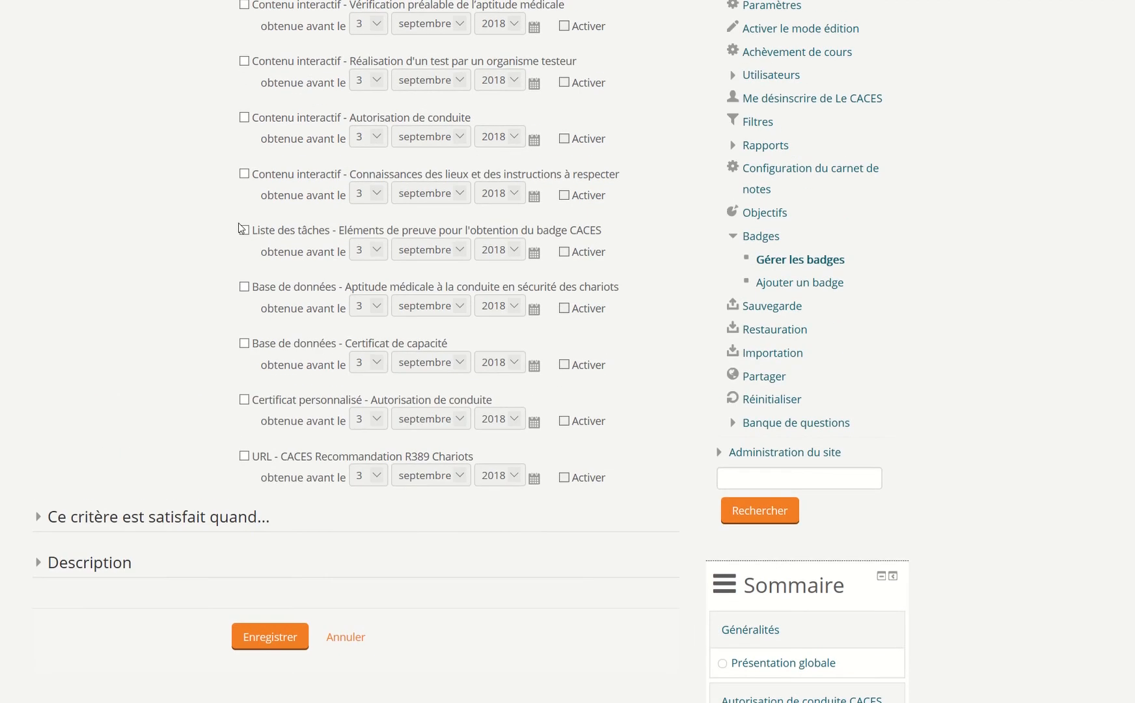
left_click(245, 345)
scroll(220, 261, "up", 5)
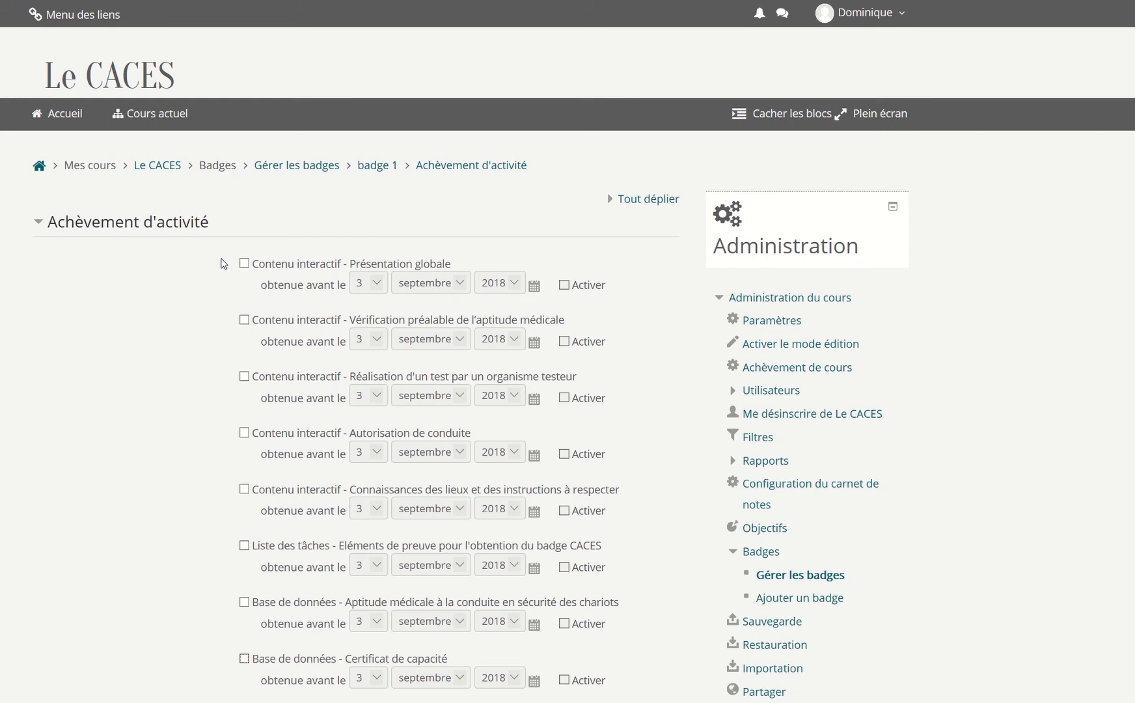
scroll(221, 261, "down", 2)
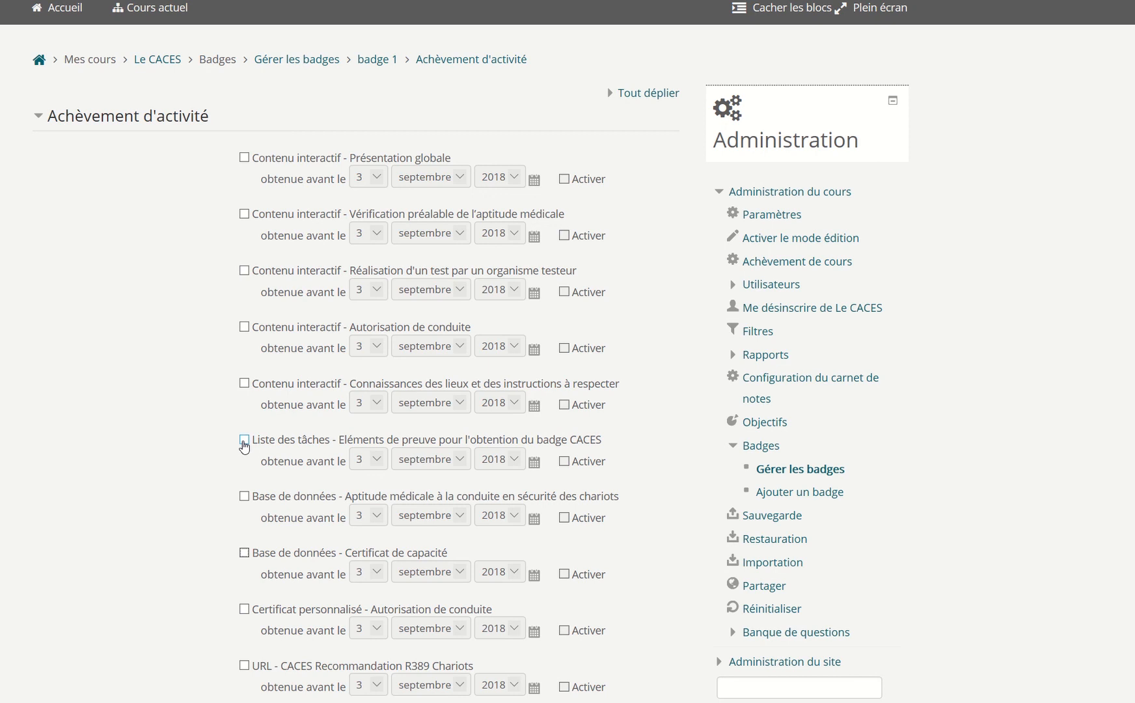
Require the activity "Liste des tâches - Eléments de preuve pour l'obtention du badge CACES" and save the criterion.
left_click(244, 440)
scroll(213, 423, "down", 10)
left_click(269, 107)
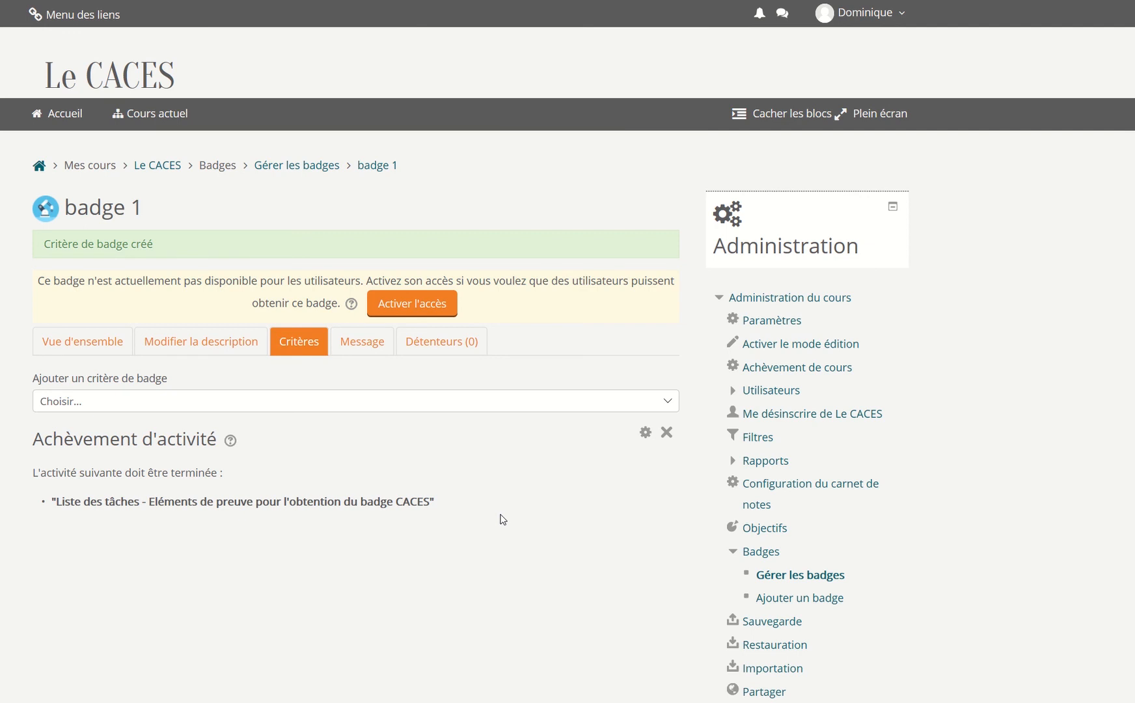
Review the badge's award message, e-mail attachment option and creator notification frequency, and save the message settings.
scroll(501, 518, "down", 2)
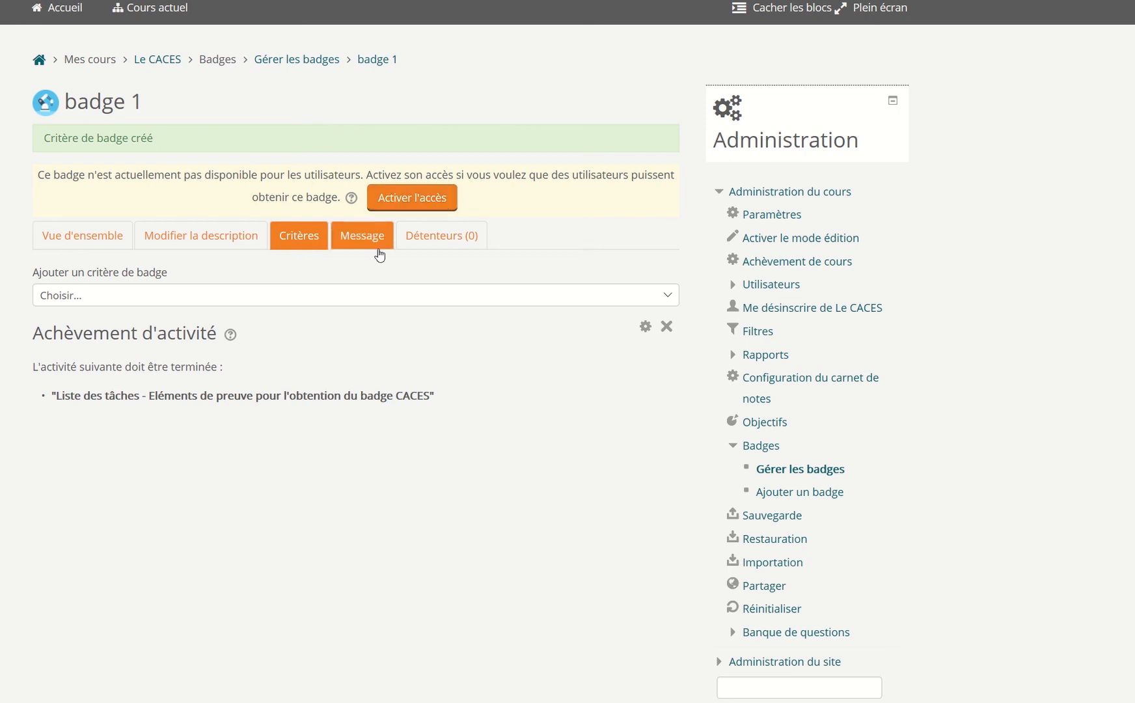
left_click(359, 233)
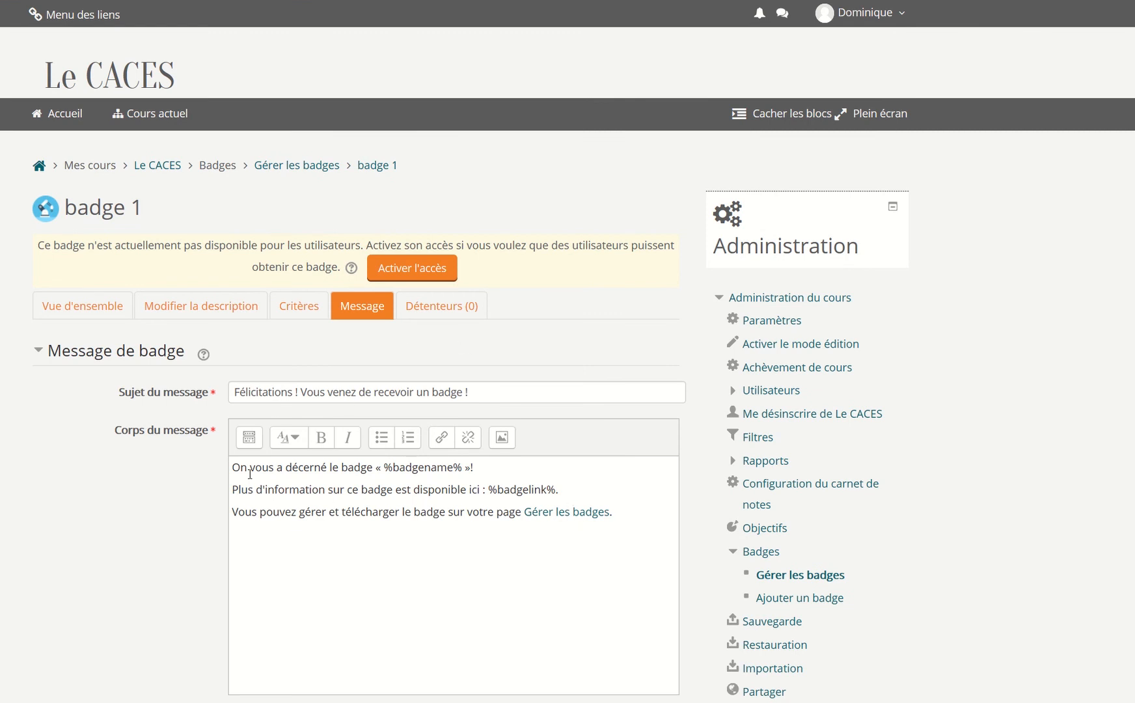
scroll(603, 544, "down", 1)
scroll(603, 543, "down", 5)
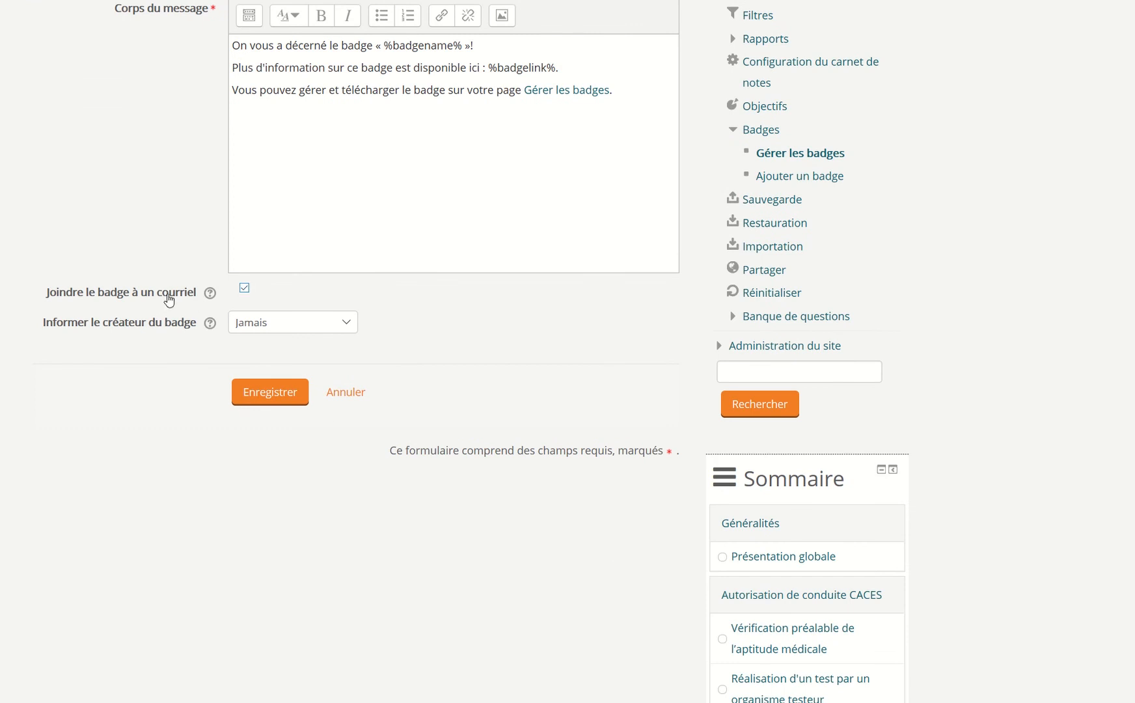
left_click(246, 290)
left_click(305, 336)
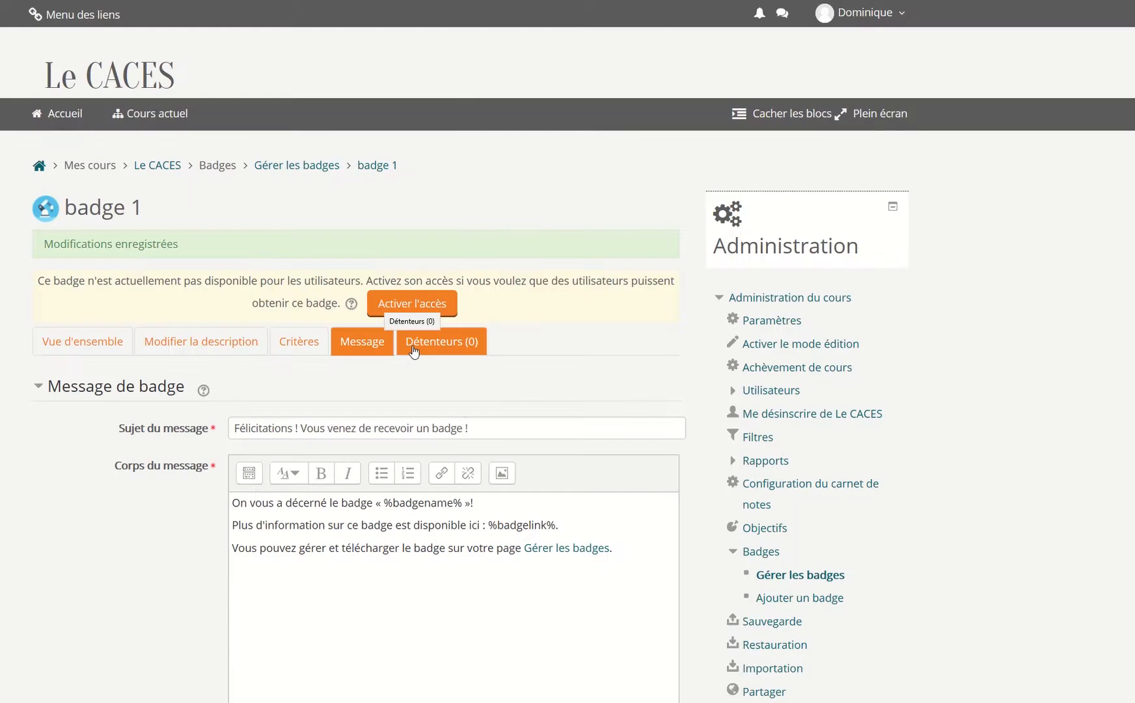
Check the badge's list of holders and go to the course checklist "Eléments de preuve pour l'obtention du badge CACES".
left_click(414, 343)
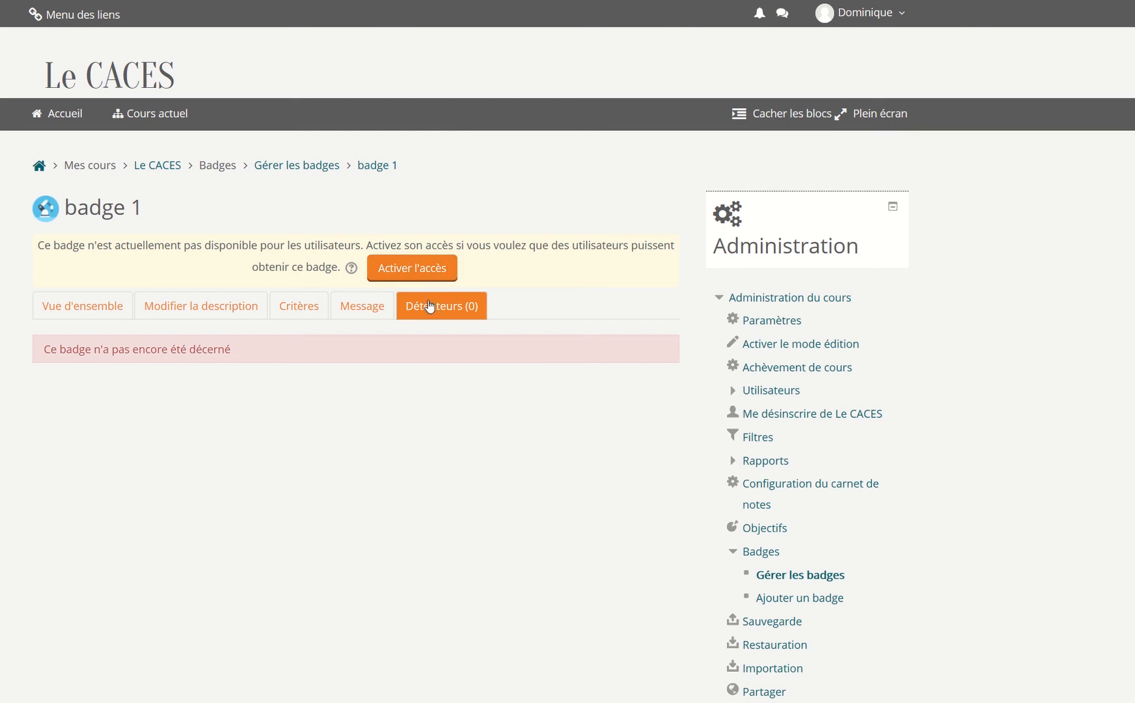
scroll(384, 447, "down", 8)
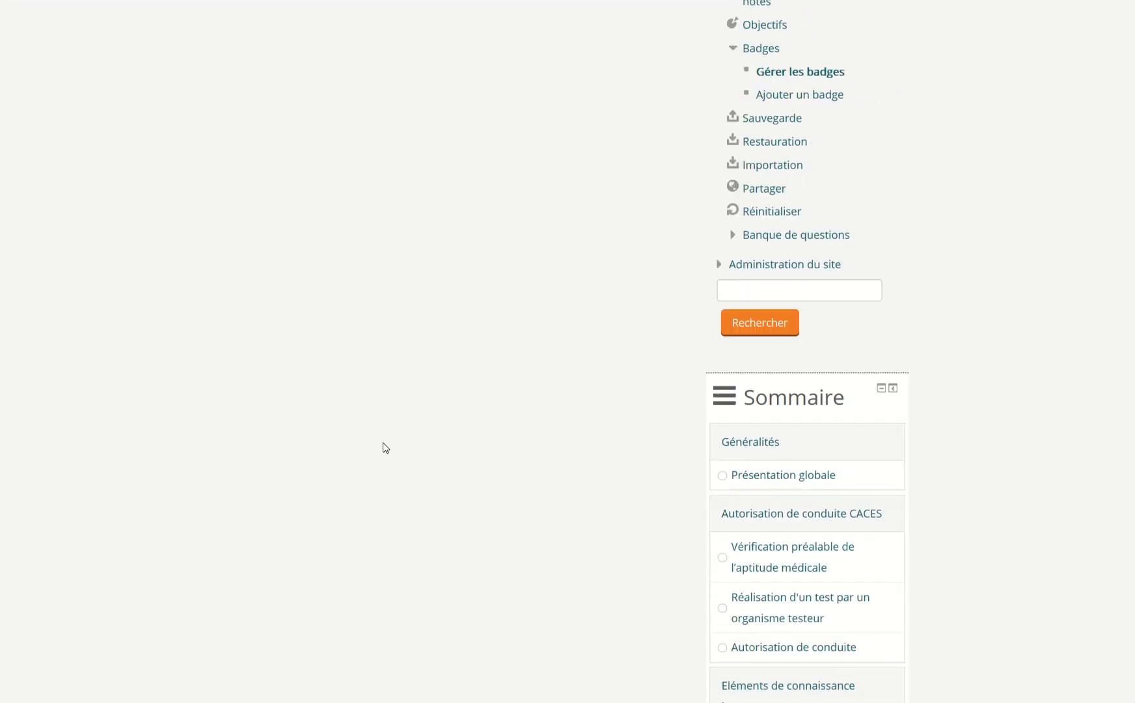
scroll(385, 447, "up", 7)
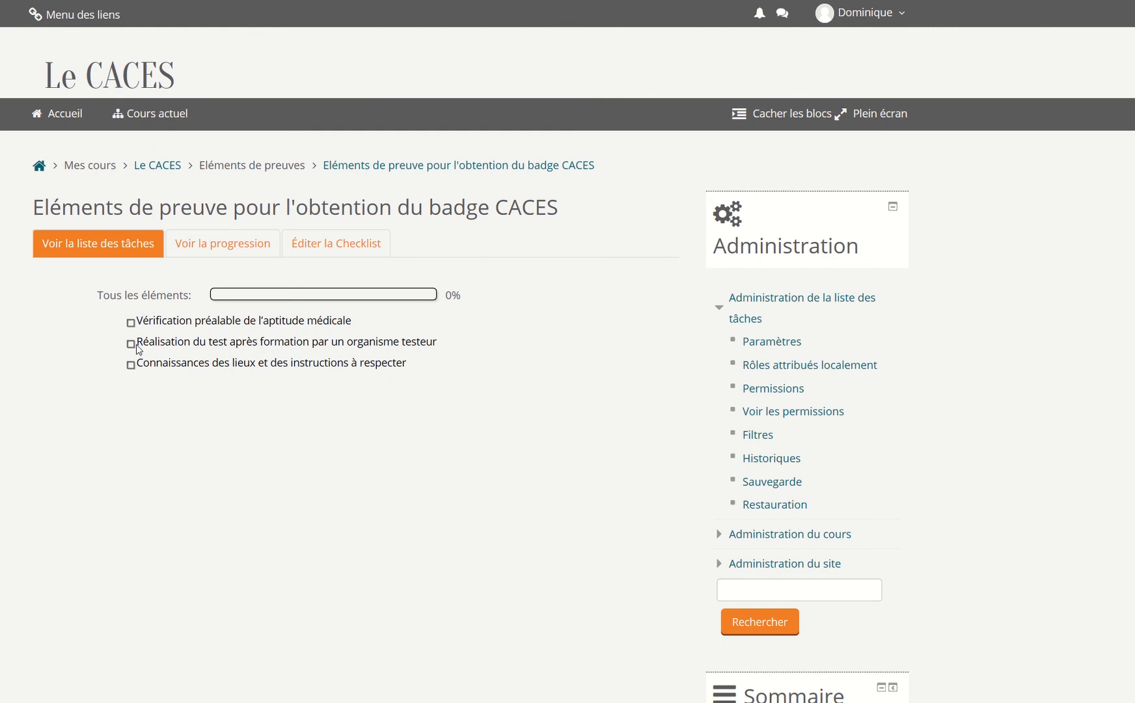
Examine the checklist's editing page, including the fields for inserting a new item and its link, without adding anything.
left_click(335, 245)
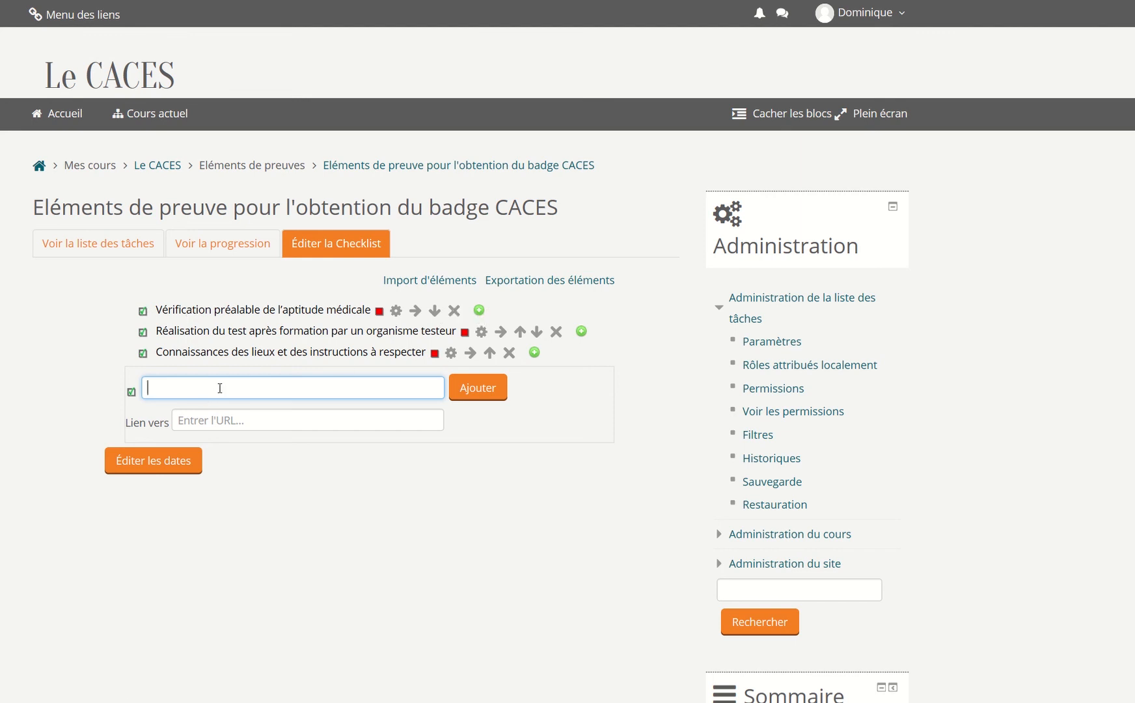
left_click(479, 311)
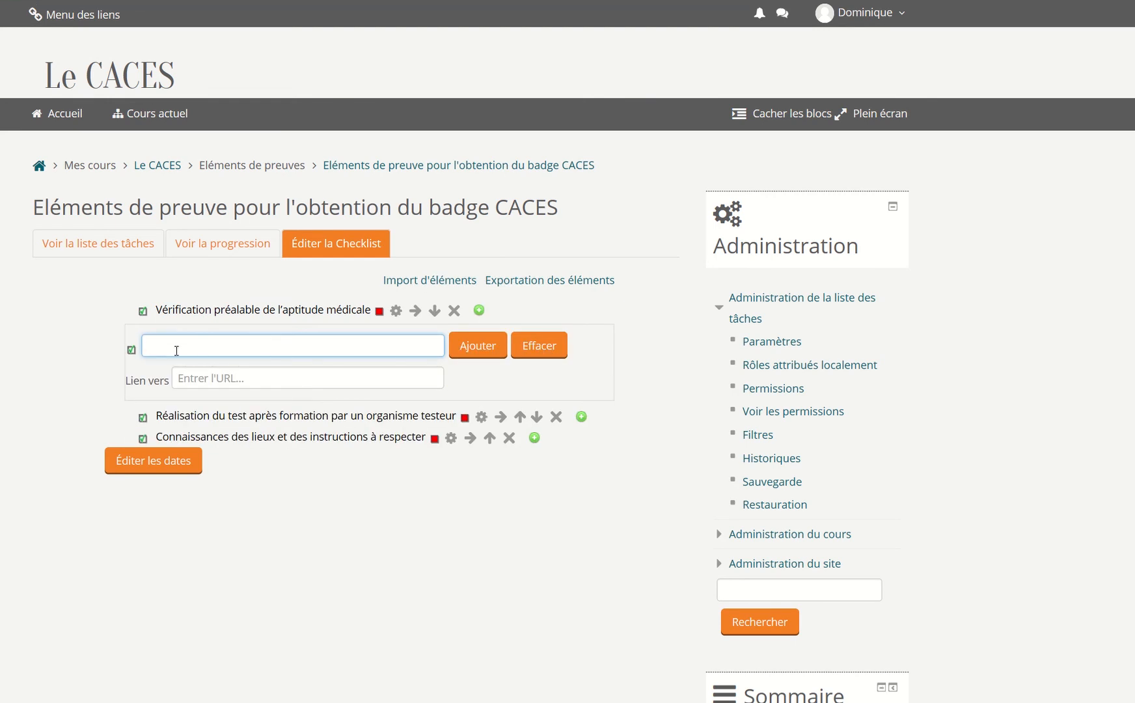
left_click(536, 346)
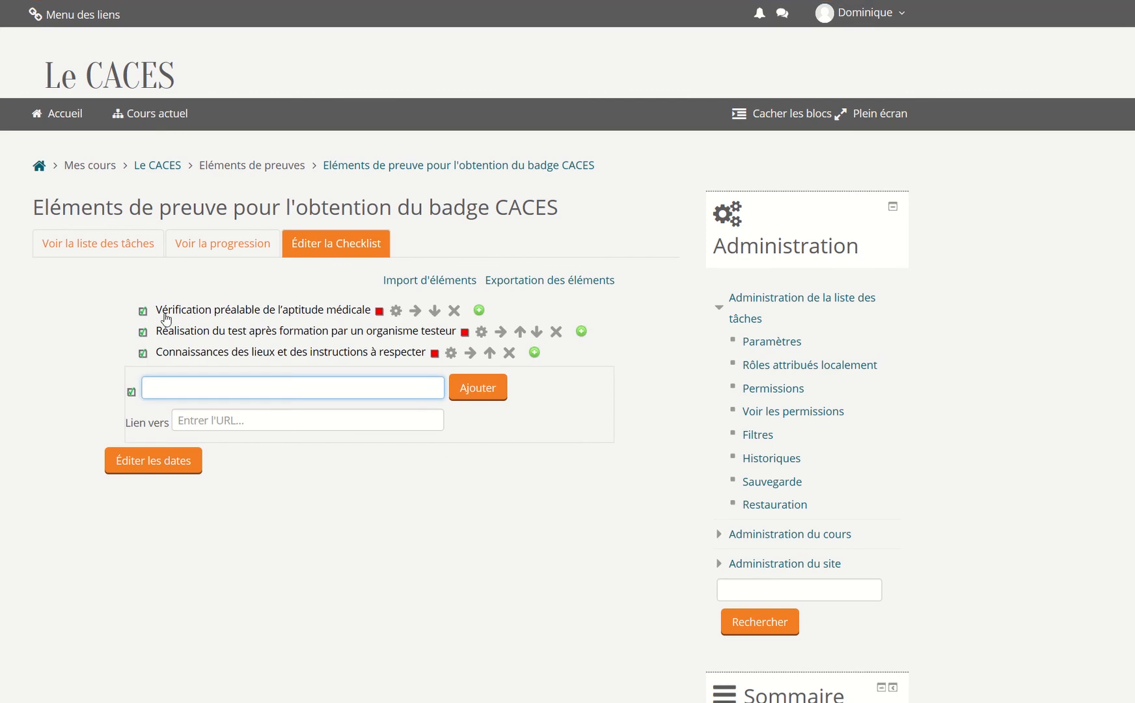
left_click(222, 420)
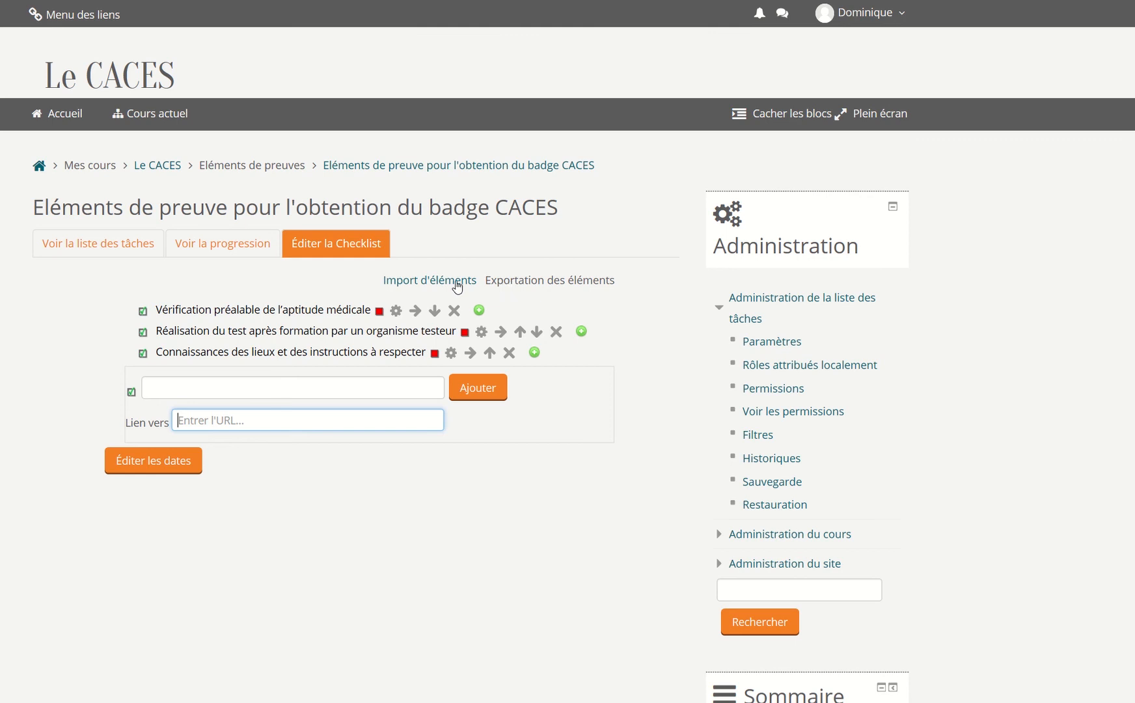
Open the participants' checklist progress for editing and inspect the answer choices for the first participant's medical aptitude item.
left_click(200, 248)
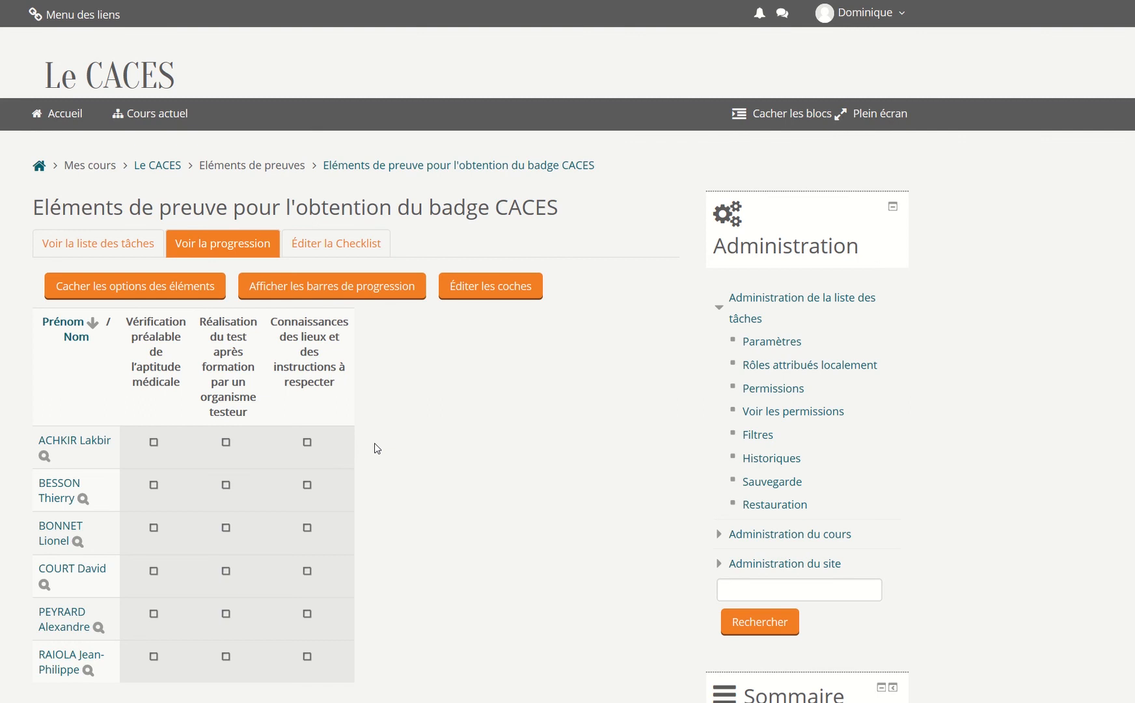
scroll(376, 448, "down", 3)
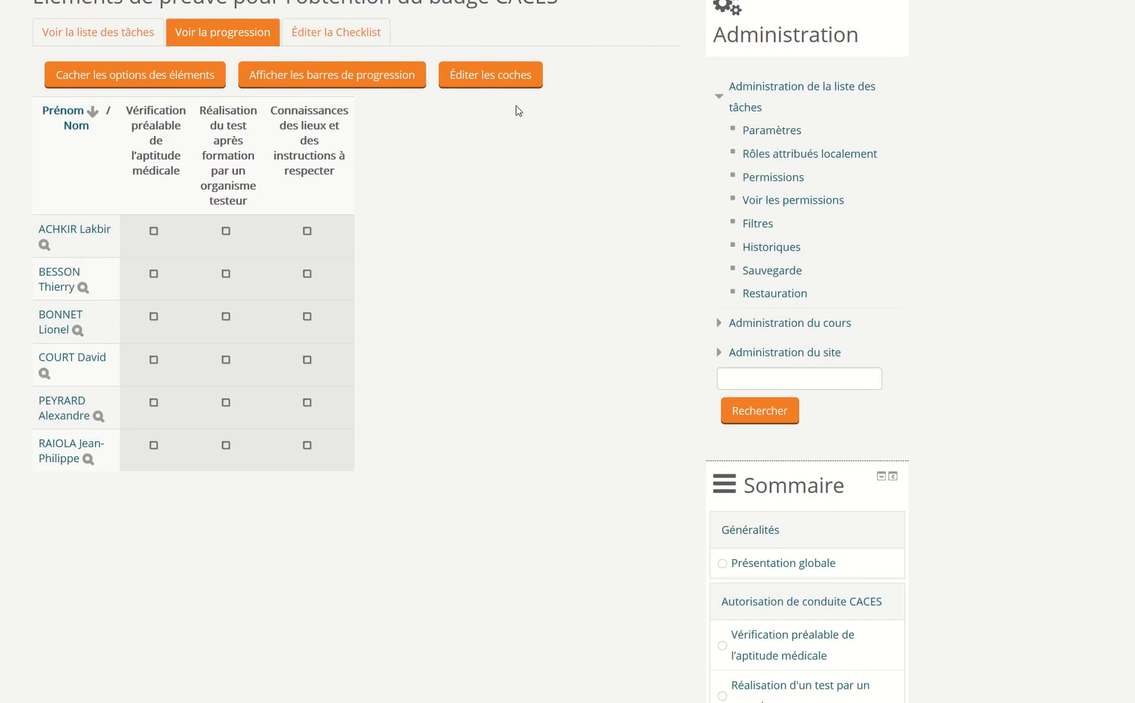
left_click(519, 74)
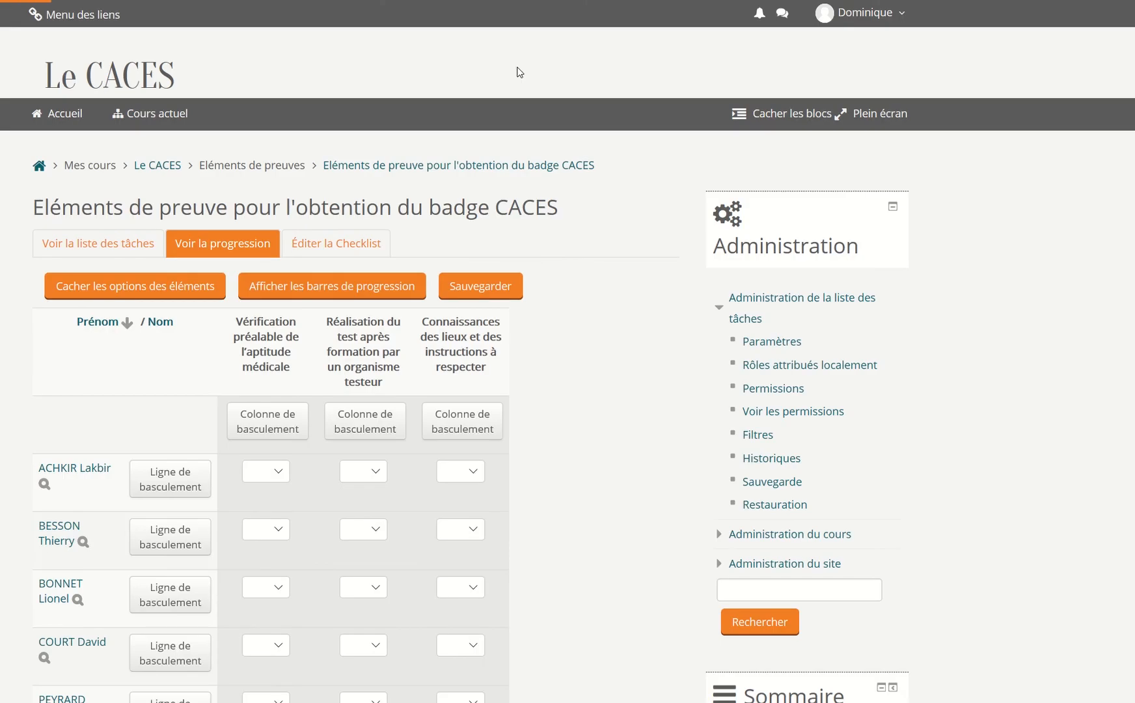
left_click(280, 470)
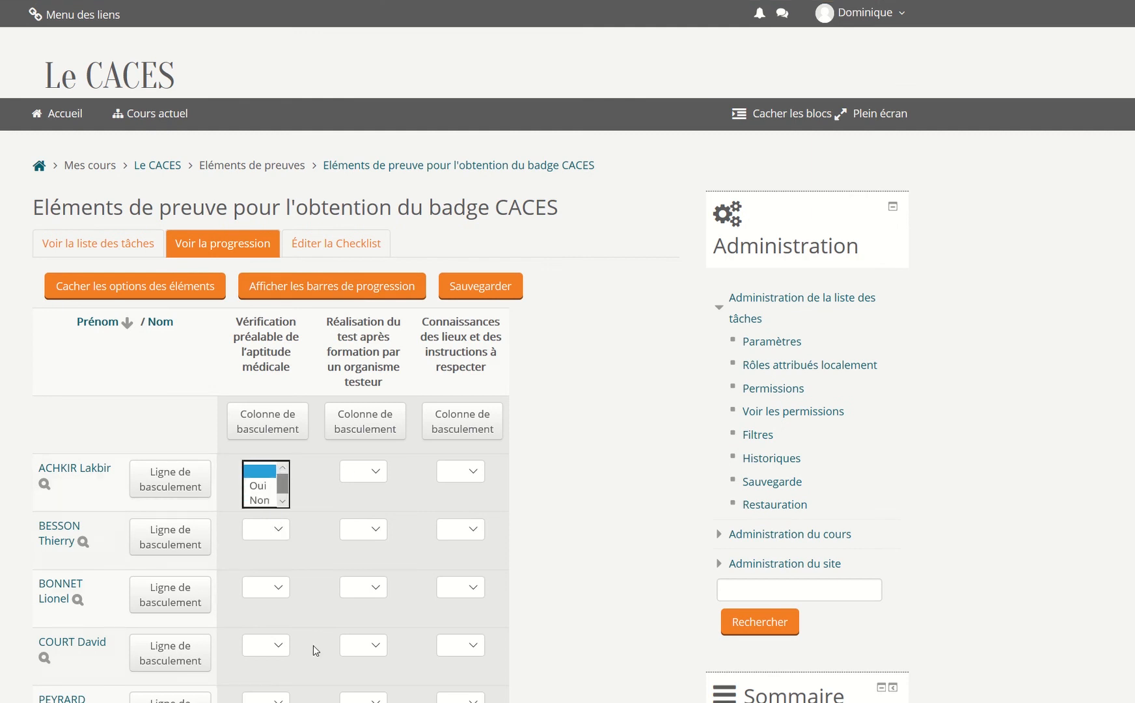
left_click(584, 448)
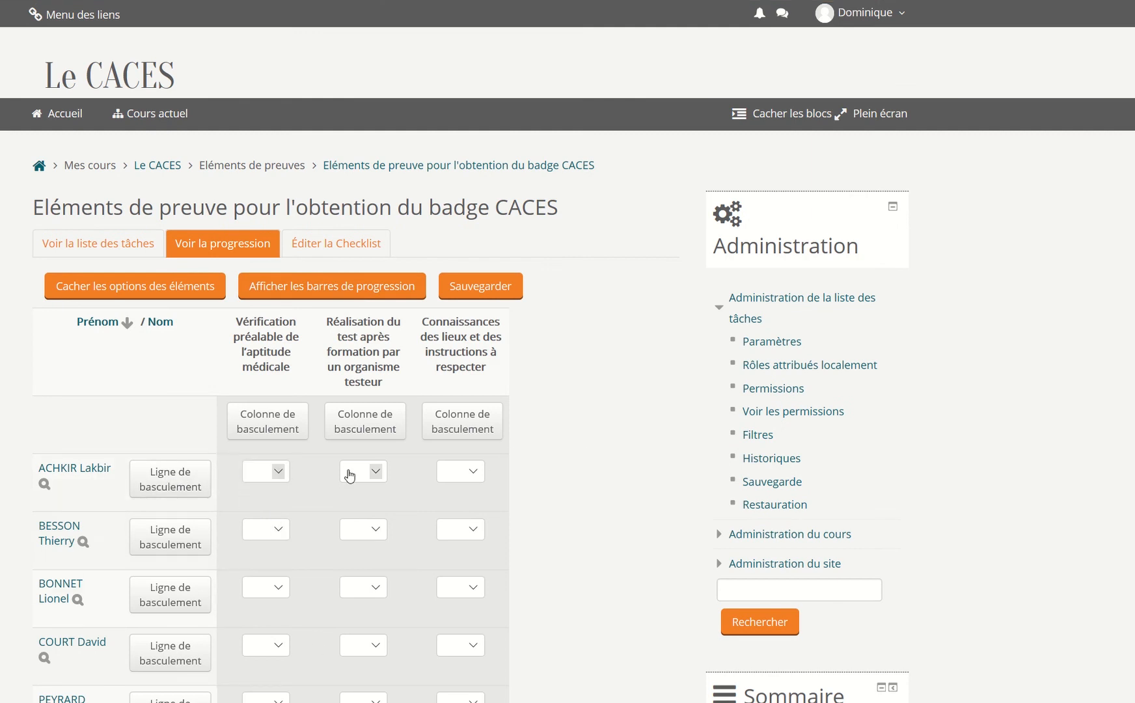
Set all three checklist items to Oui for each of the six participants.
left_click(162, 478)
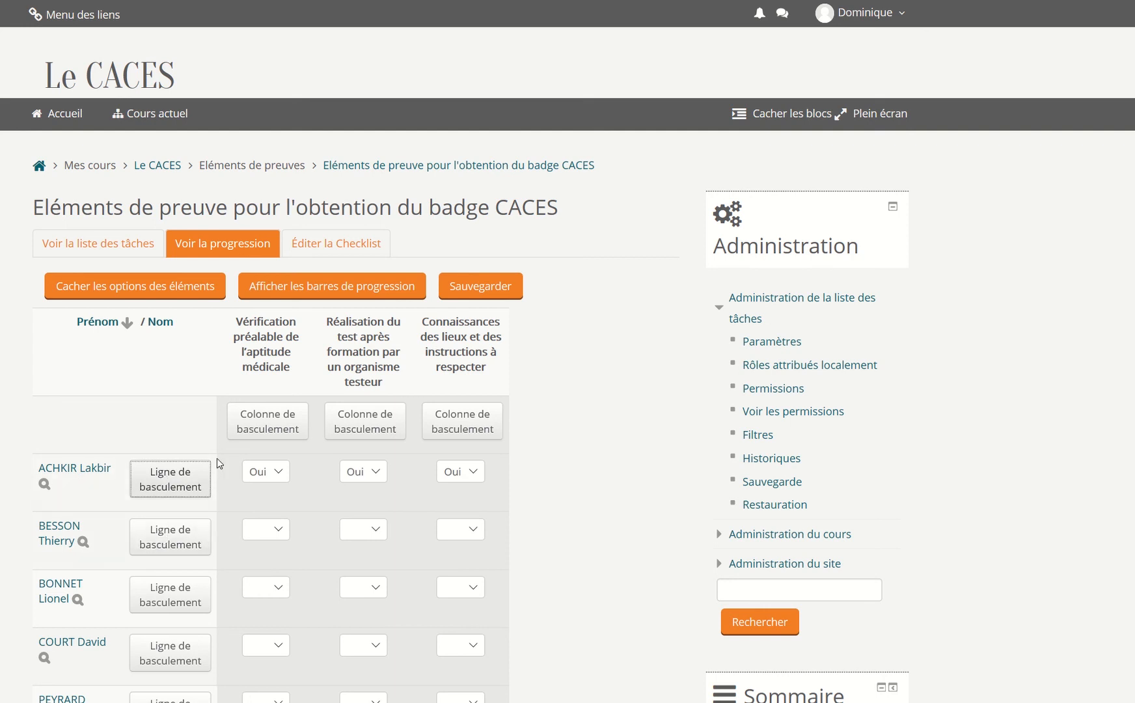
scroll(195, 531, "down", 3)
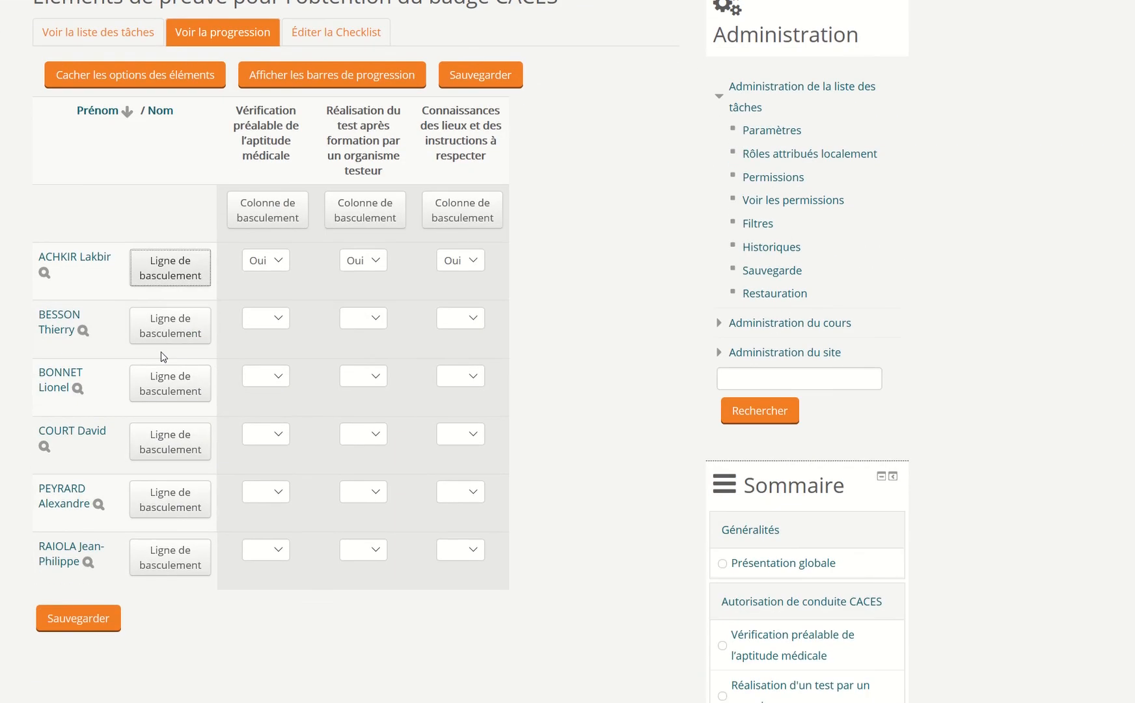
left_click(189, 318)
left_click(160, 385)
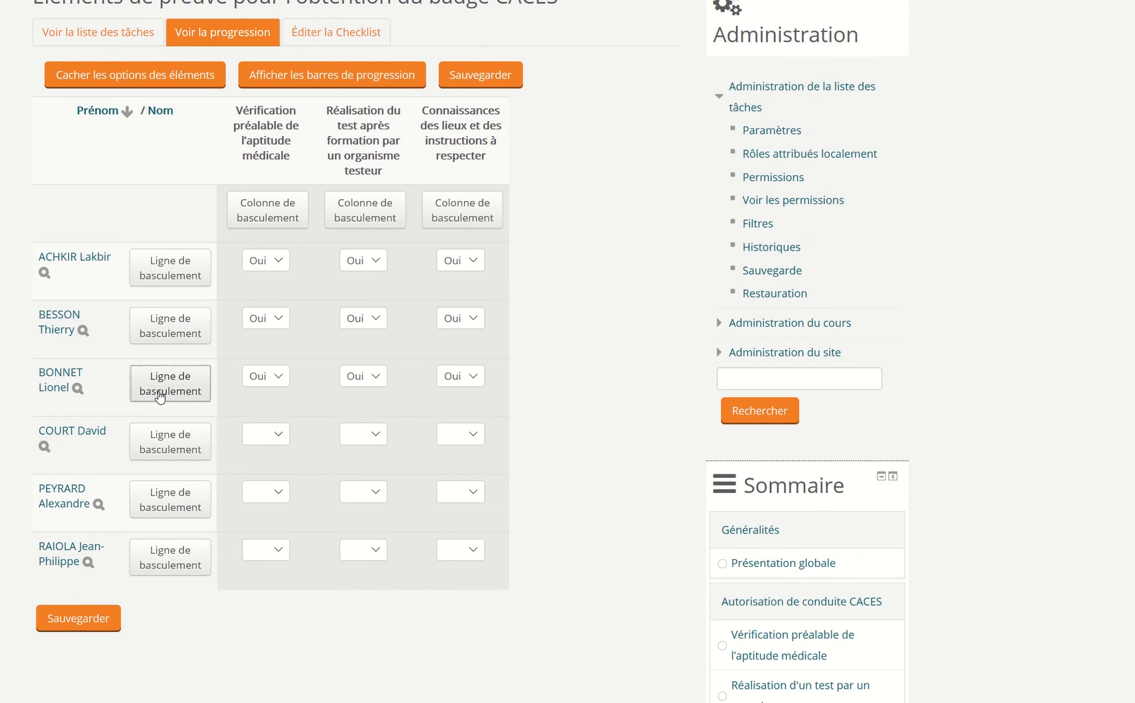
left_click(170, 439)
left_click(179, 514)
left_click(177, 567)
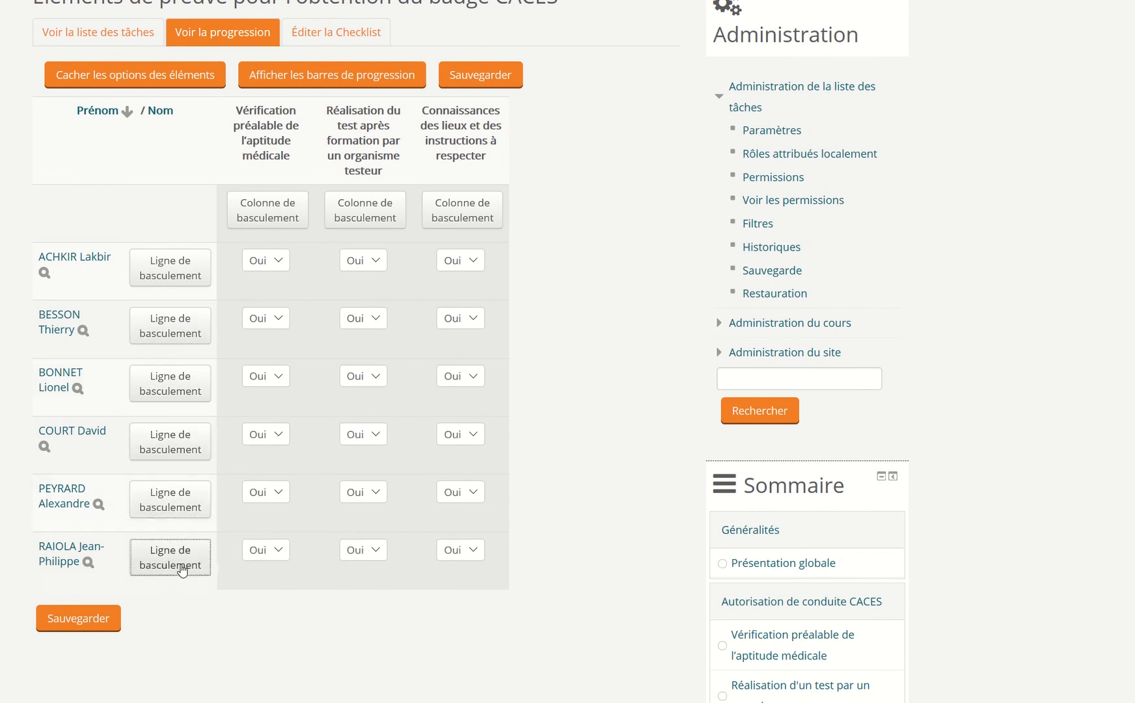
Switch all three checklist items to Non for each of the six participants, row by row.
left_click(147, 265)
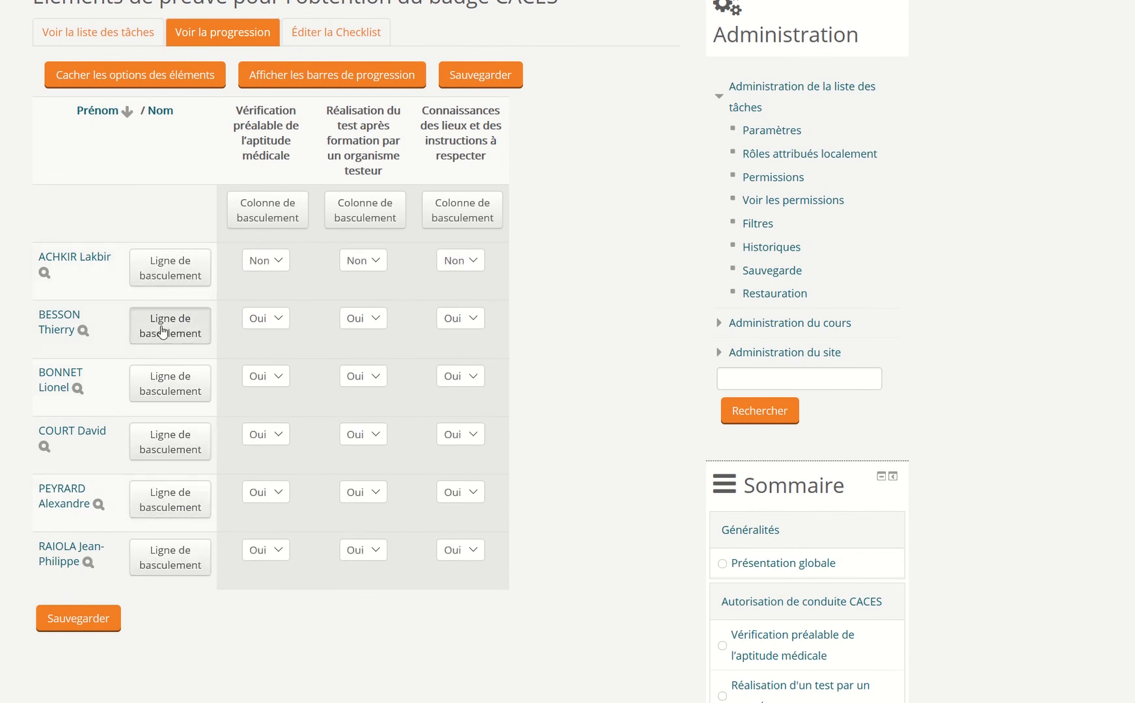
left_click(160, 329)
left_click(158, 376)
left_click(167, 438)
left_click(162, 495)
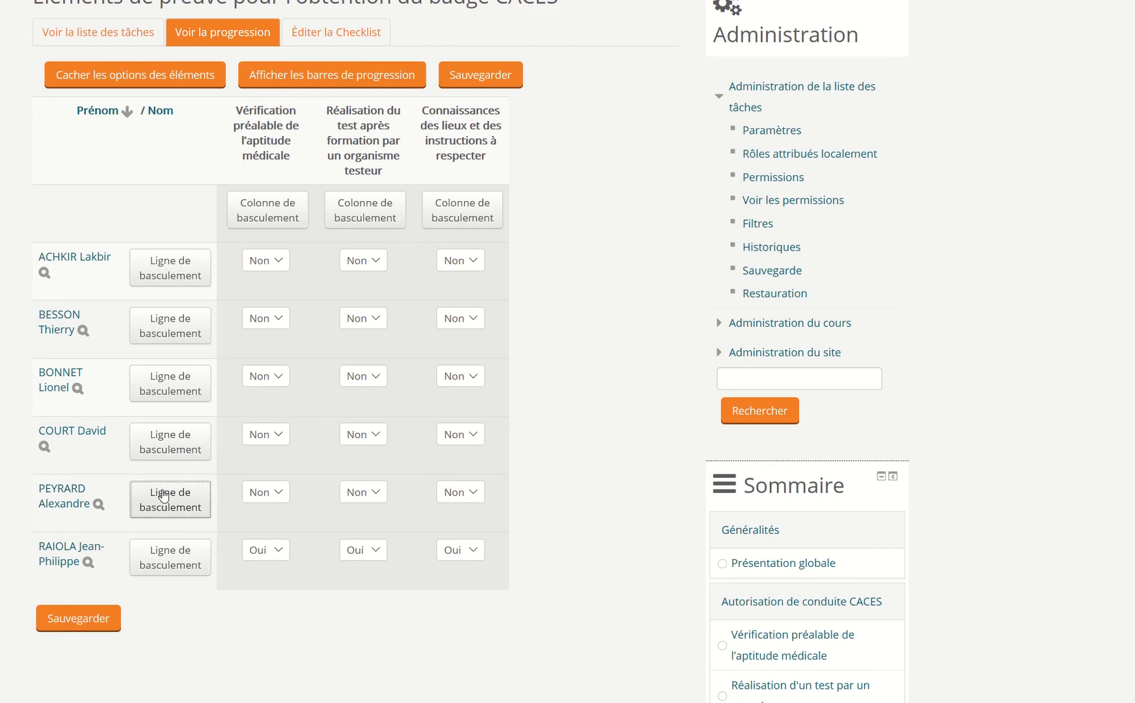
left_click(156, 560)
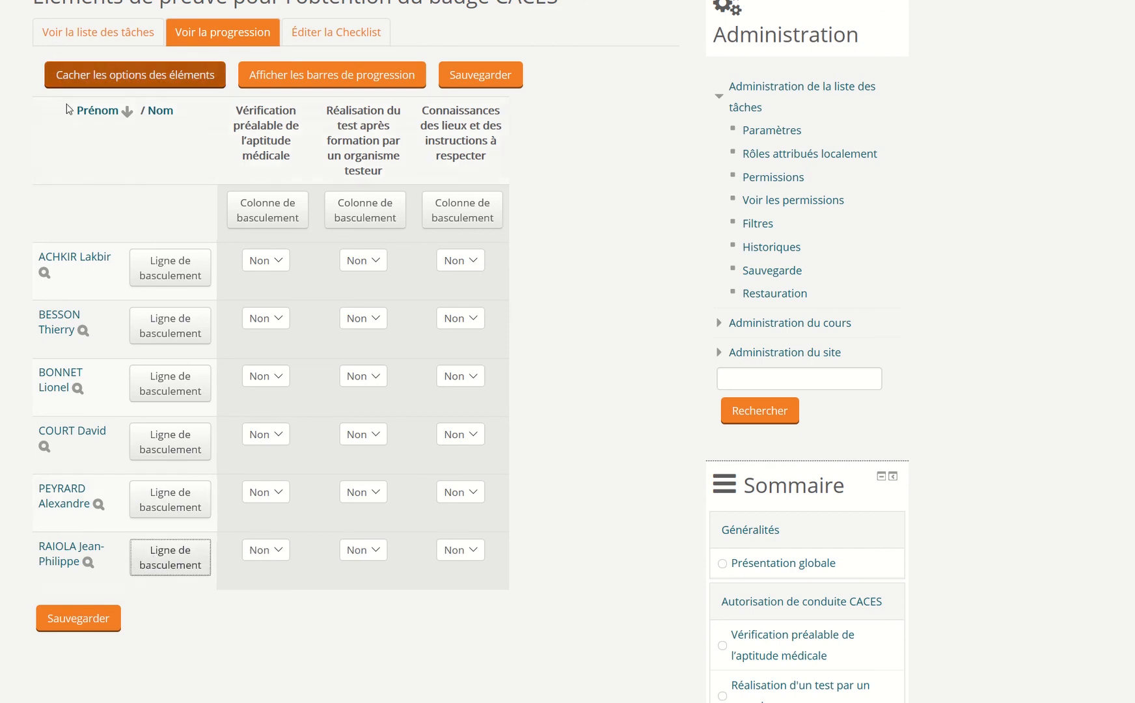
View the participants' checklist progress as progress bars and return to the detailed item table.
left_click(336, 78)
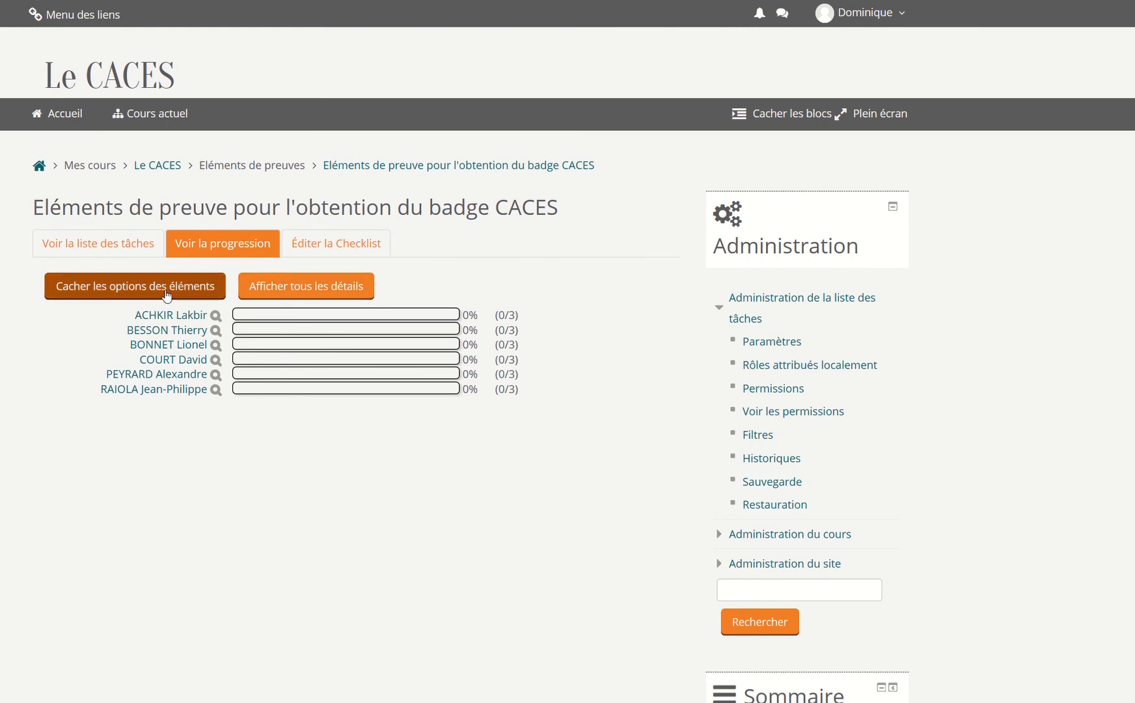
left_click(270, 289)
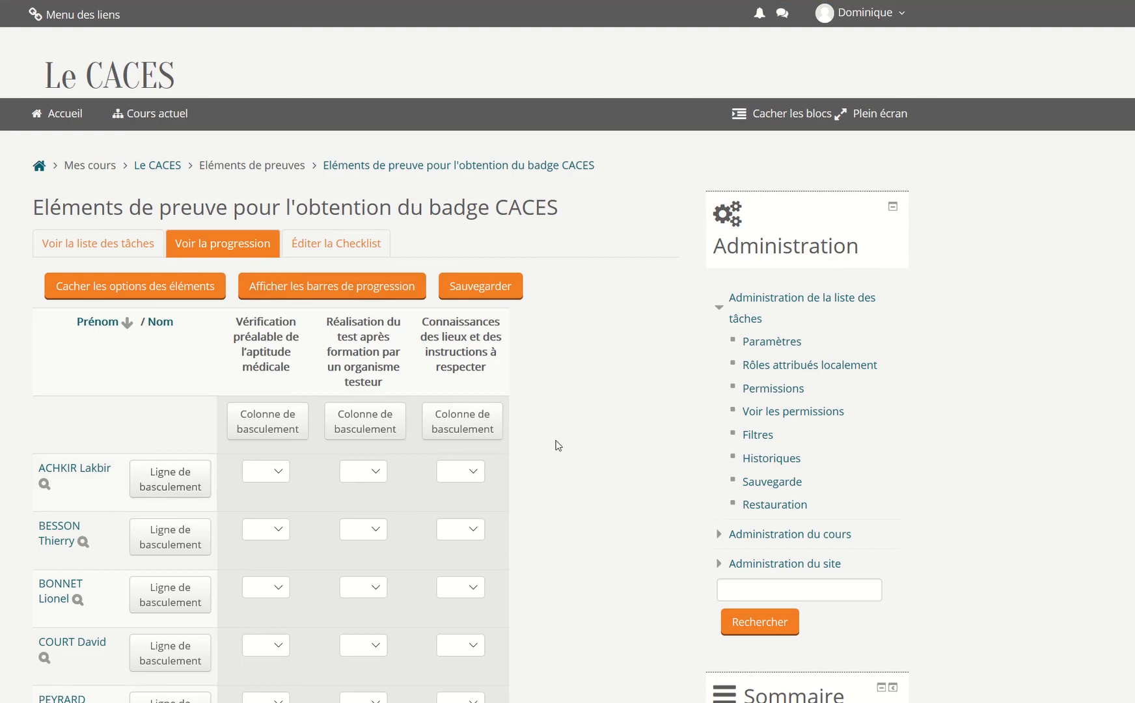
Set the medical aptitude, test and site knowledge columns to Oui for all participants, one whole column at a time.
scroll(518, 446, "down", 5)
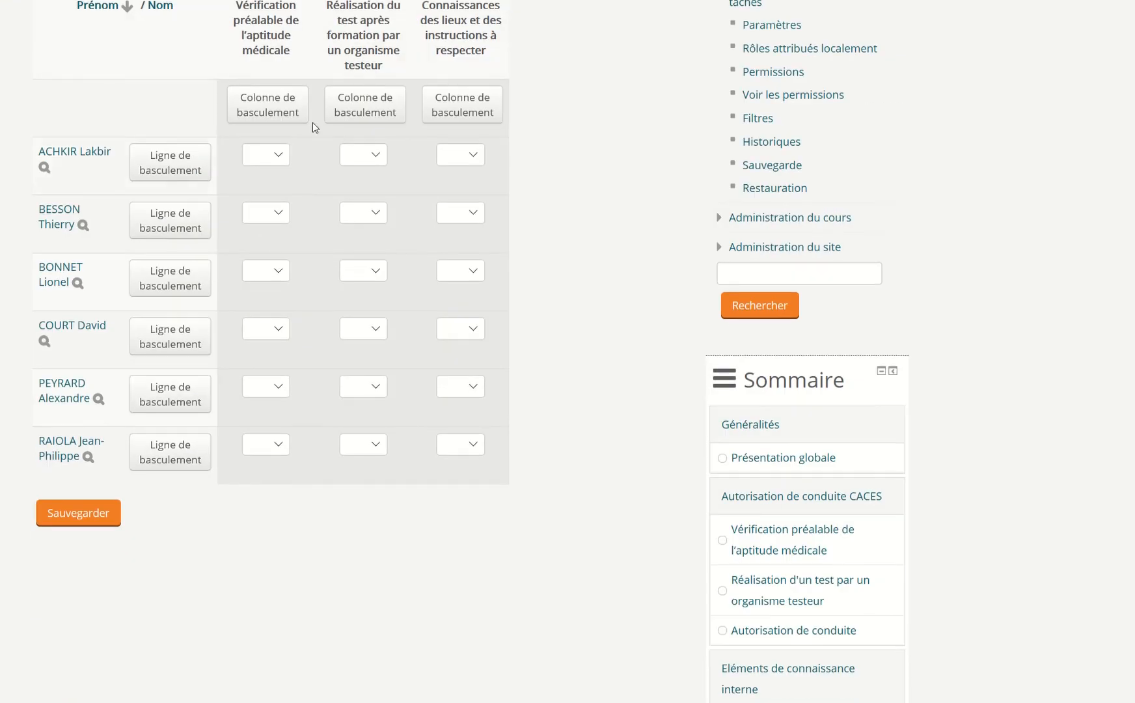
left_click(277, 104)
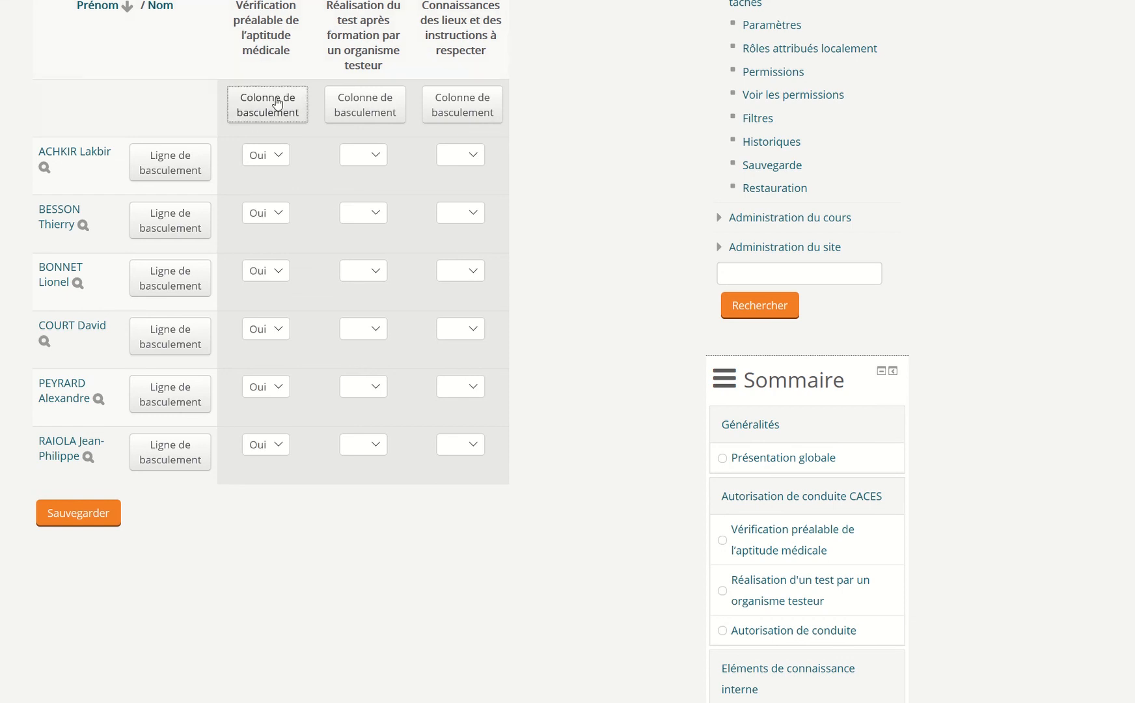
left_click(365, 104)
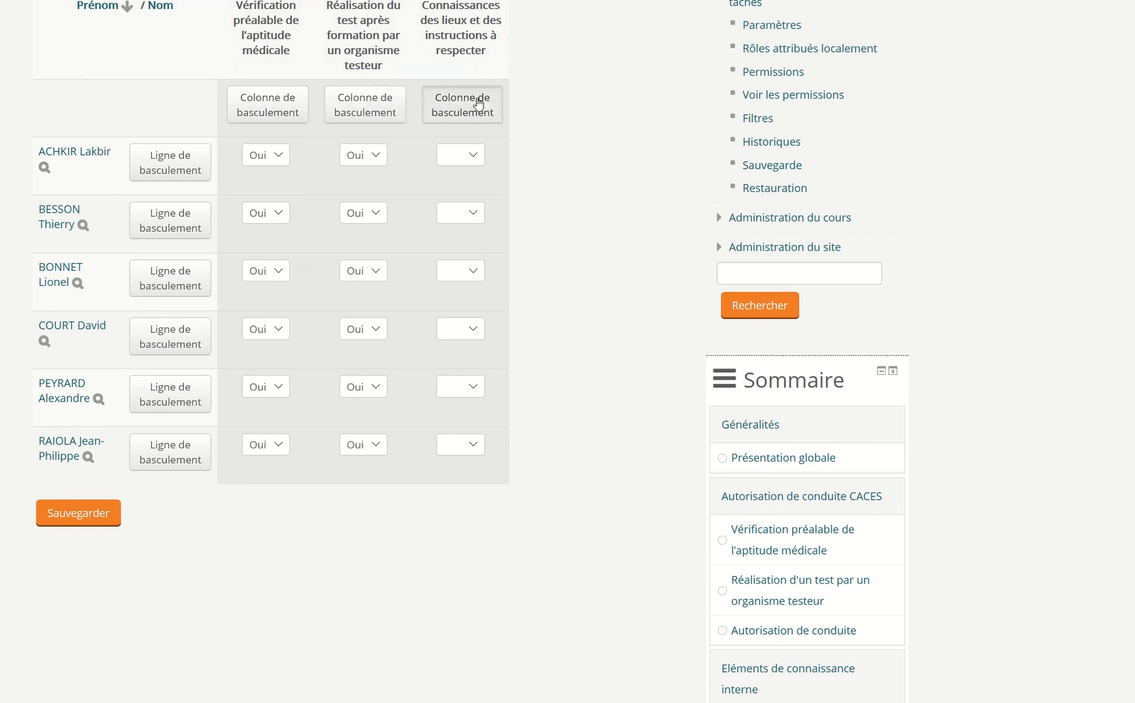
left_click(477, 102)
Switch all three item columns to Non for every participant, column by column.
left_click(263, 104)
left_click(357, 103)
left_click(451, 104)
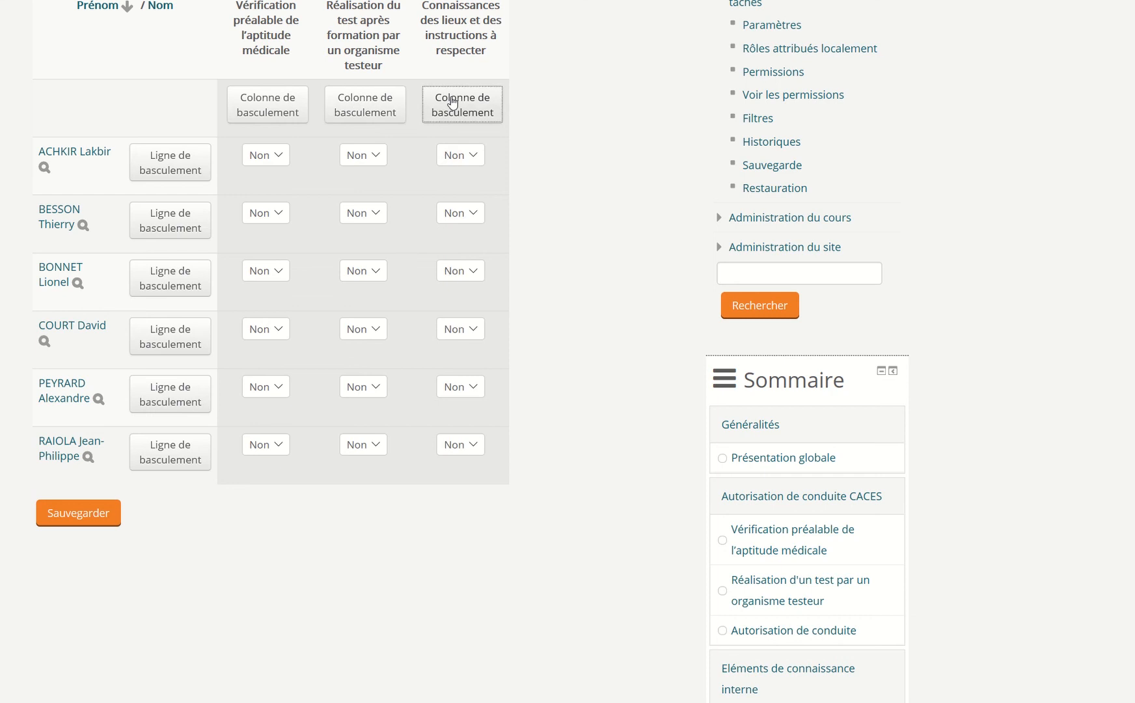
scroll(593, 394, "up", 5)
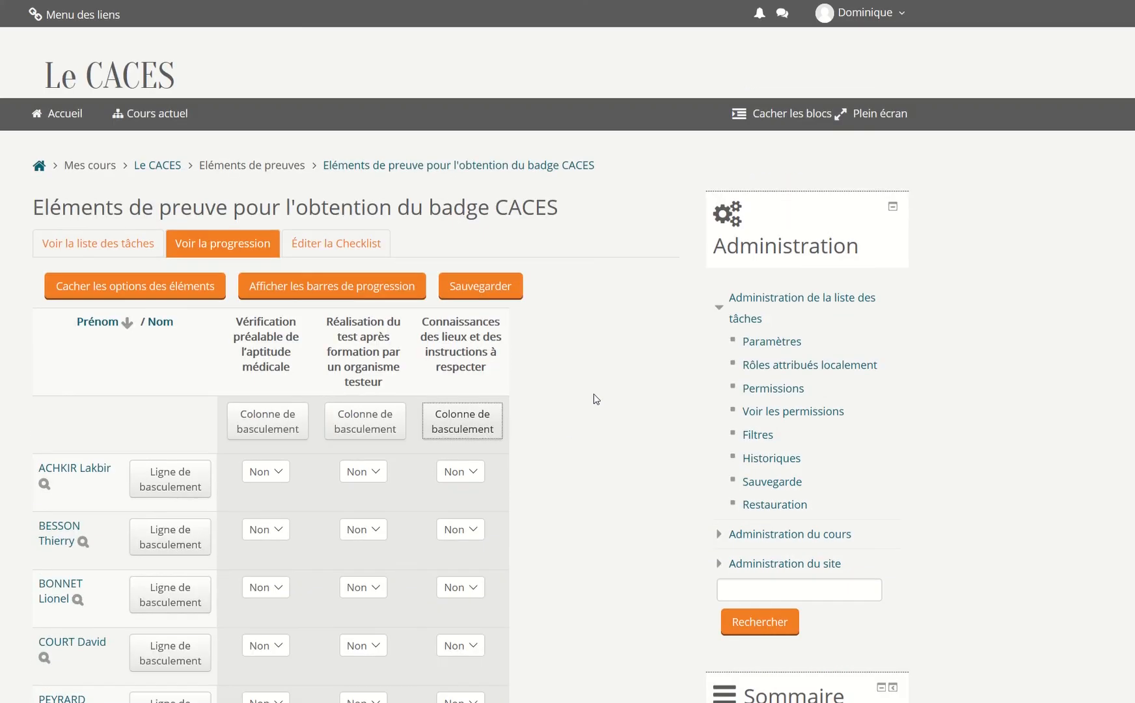
scroll(600, 389, "down", 3)
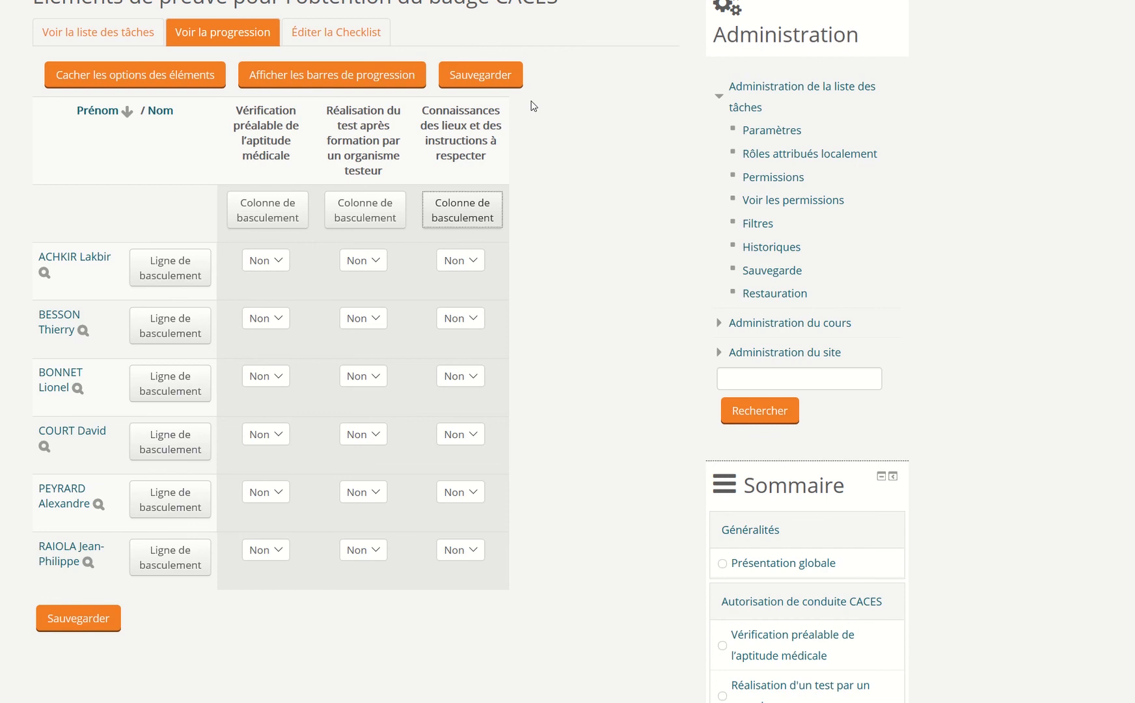
Leave the table's editing mode, open the first participant's individual checklist and display the comment fields for its items.
left_click(350, 36)
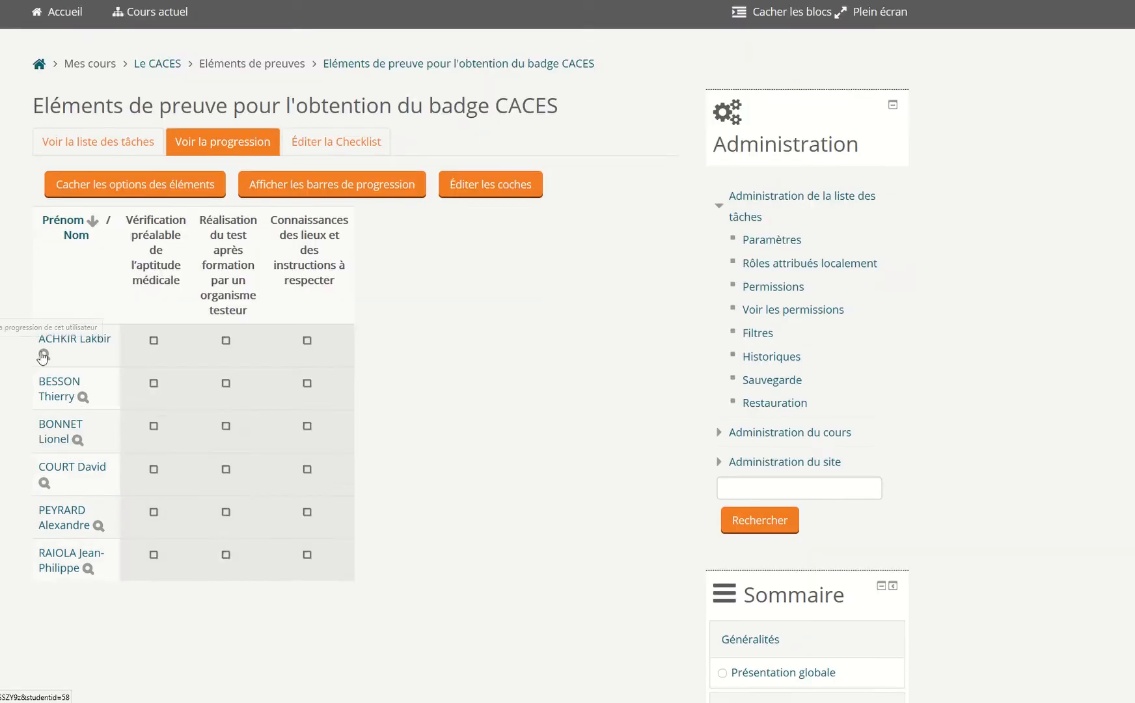
left_click(42, 352)
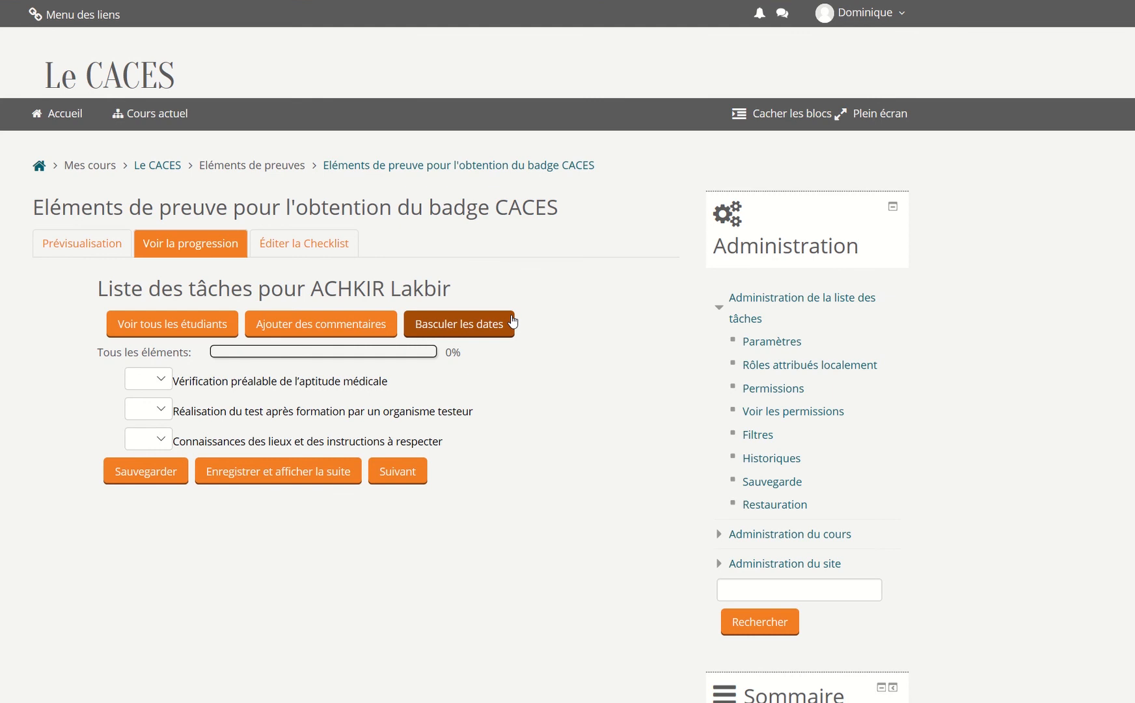
left_click(324, 330)
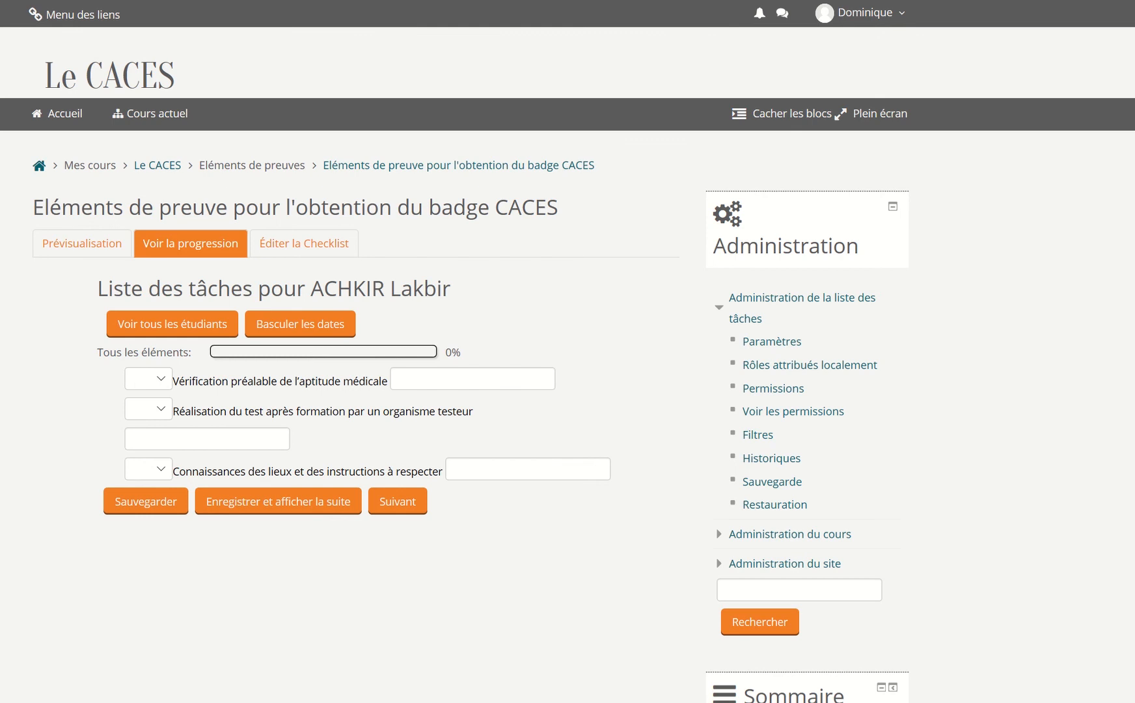
scroll(500, 281, "down", 8)
scroll(496, 278, "up", 8)
Open the checklist's settings and review its parameters for updates, comments, grade and teacher notifications.
left_click(786, 345)
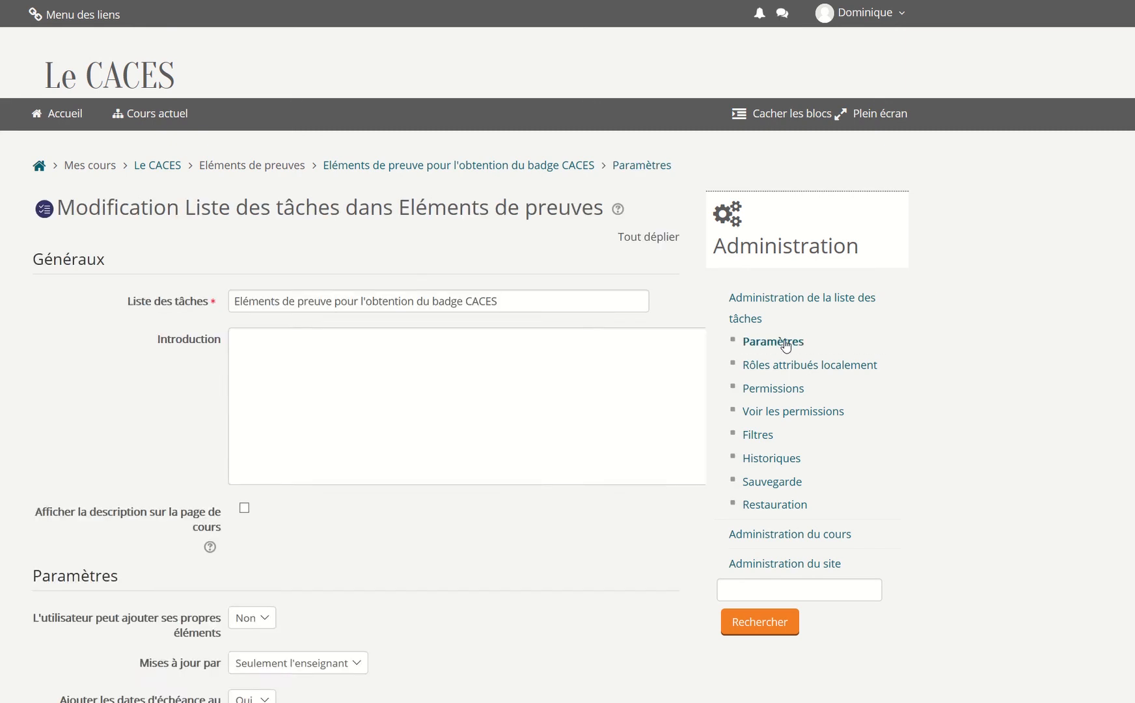
scroll(371, 432, "down", 10)
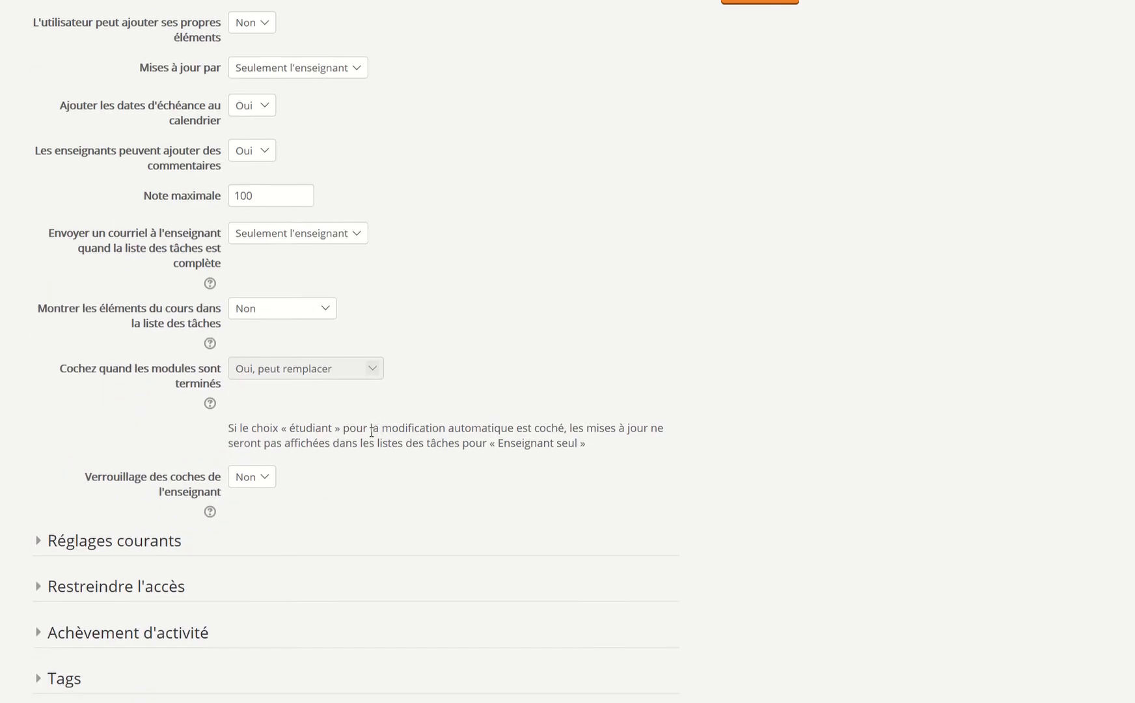
scroll(371, 432, "down", 4)
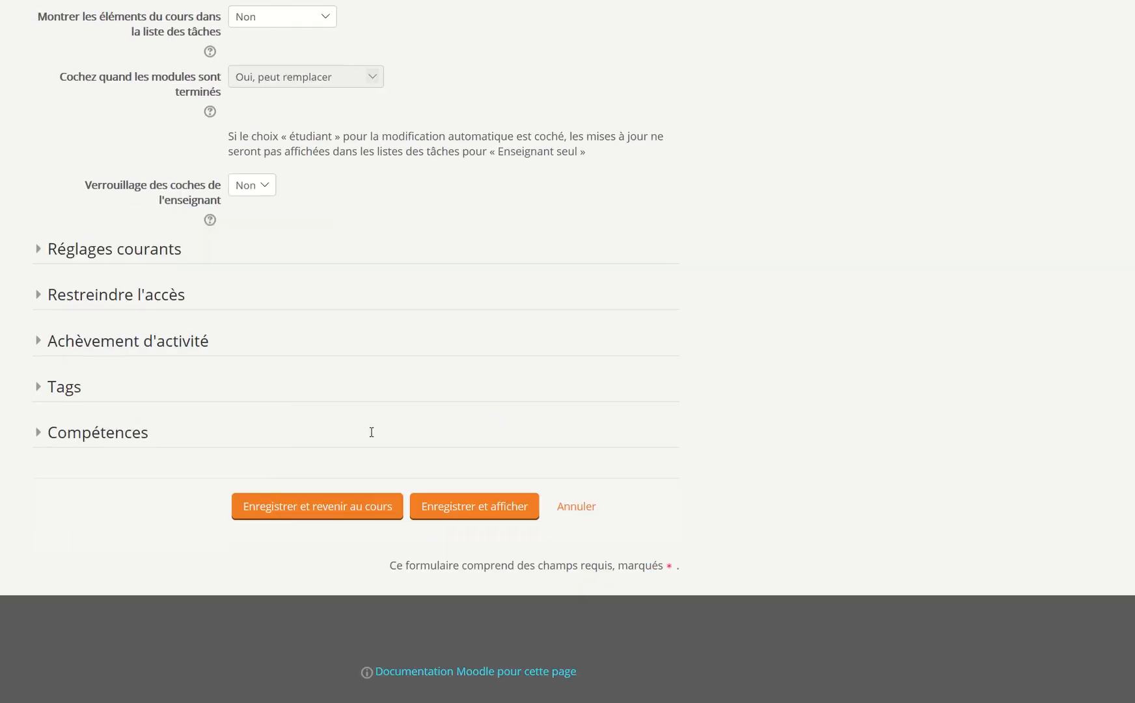
Examine the checklist's activity completion settings, including the completion tracking choices and the required percentage of ticked items.
left_click(179, 340)
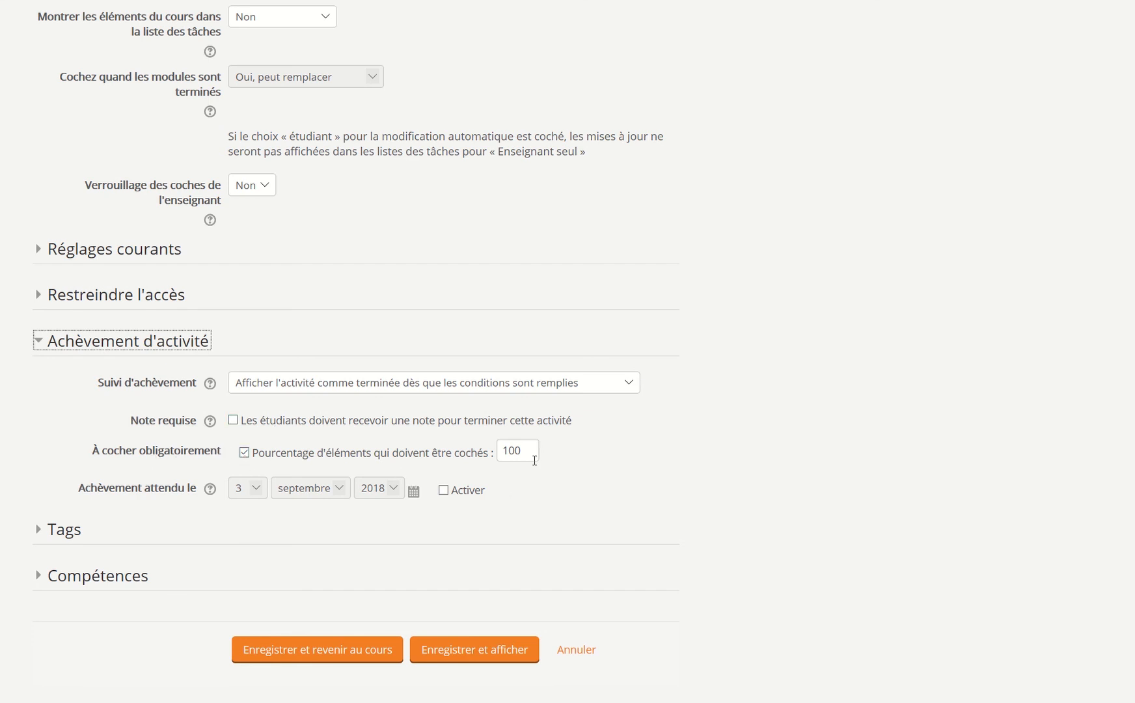
left_click(632, 385)
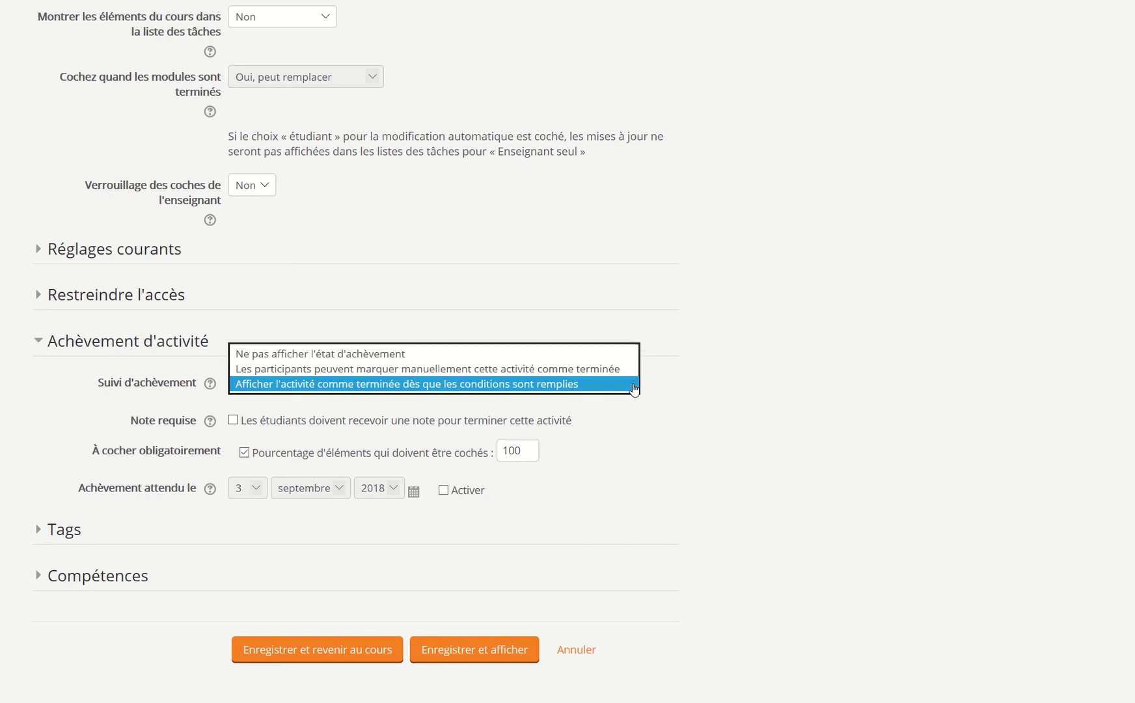
left_click(632, 384)
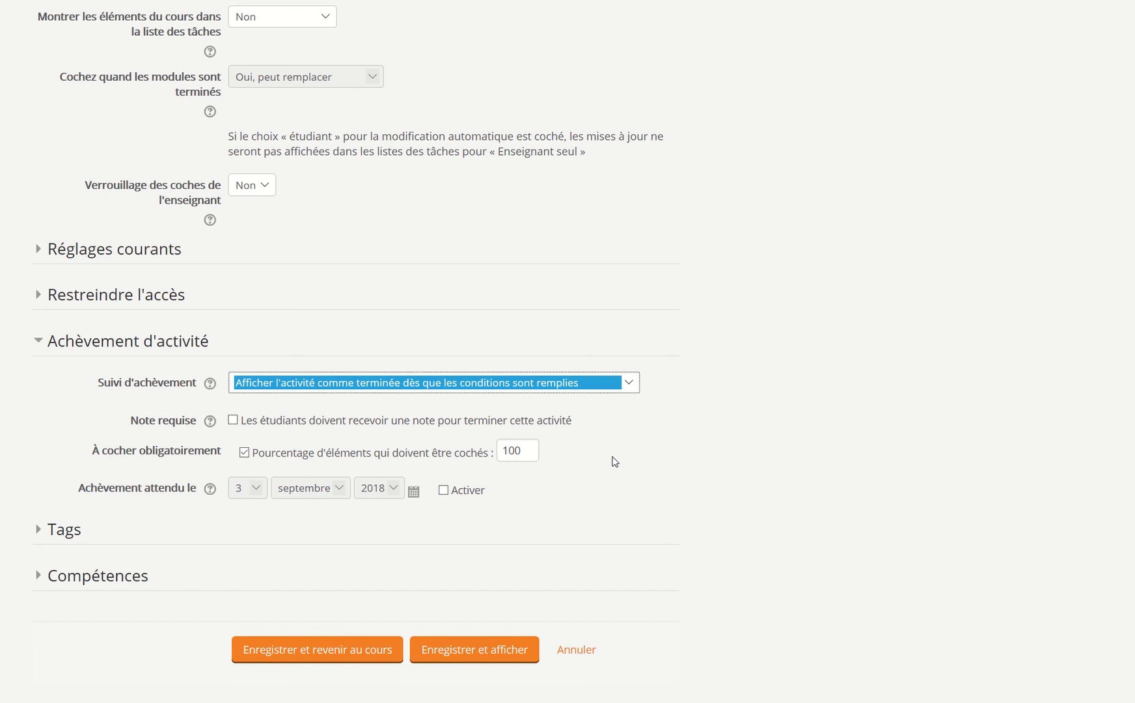
scroll(614, 462, "down", 2)
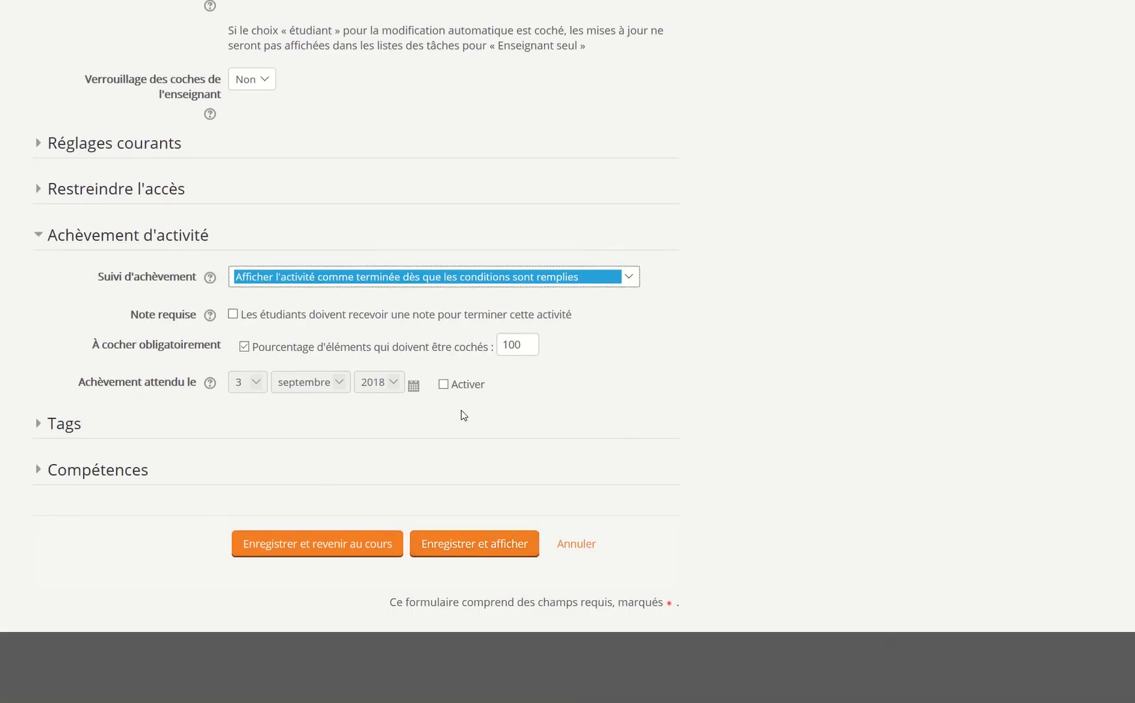
scroll(585, 414, "up", 4)
scroll(566, 426, "down", 4)
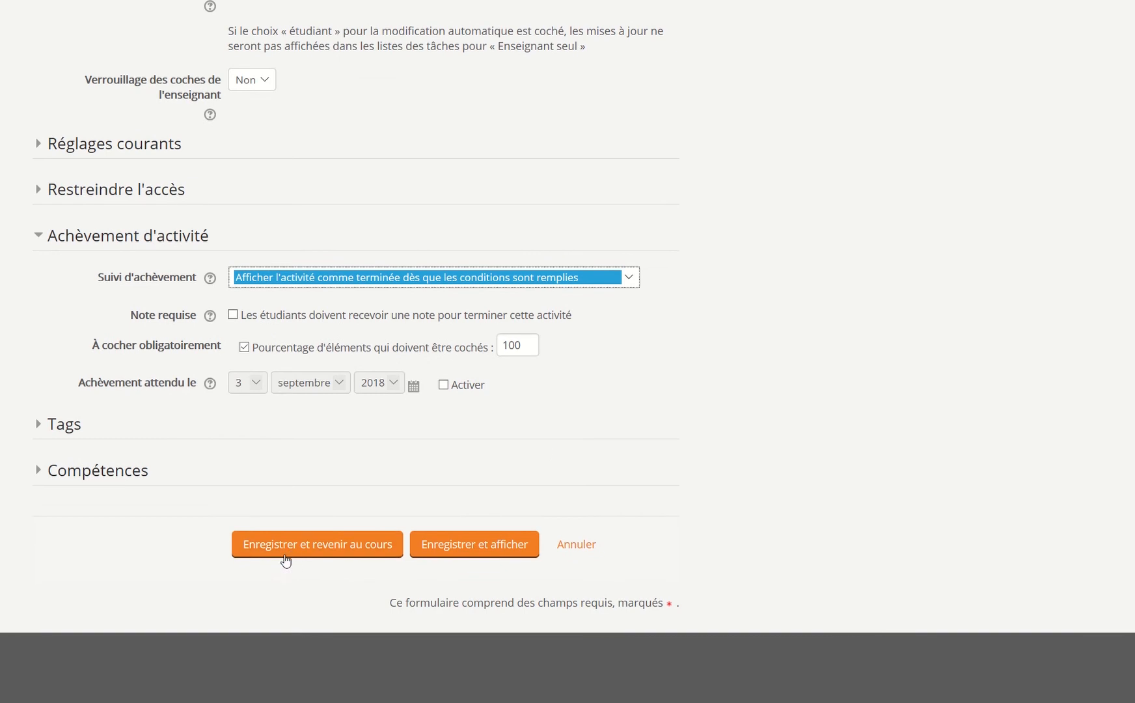